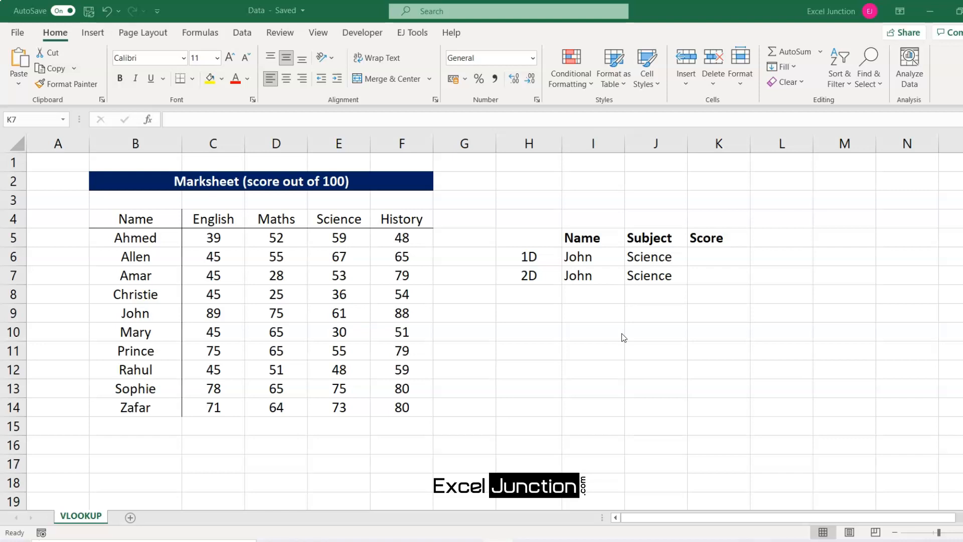
# Step: Enter =VLOOKUP(I6,B4:F14,4,0) in K6 to look up the 1D row's score by name with an exact match
pyautogui.click(715, 254)
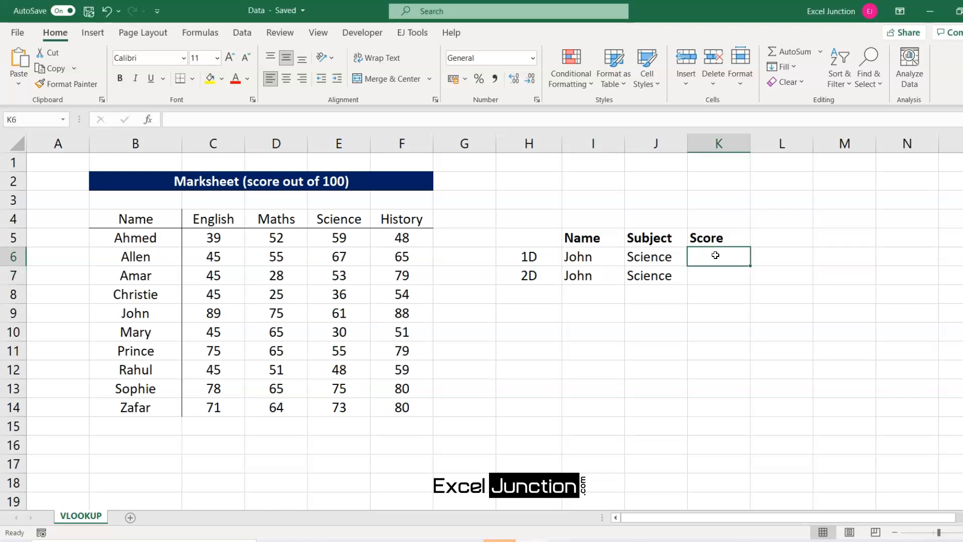
pyautogui.write('=')
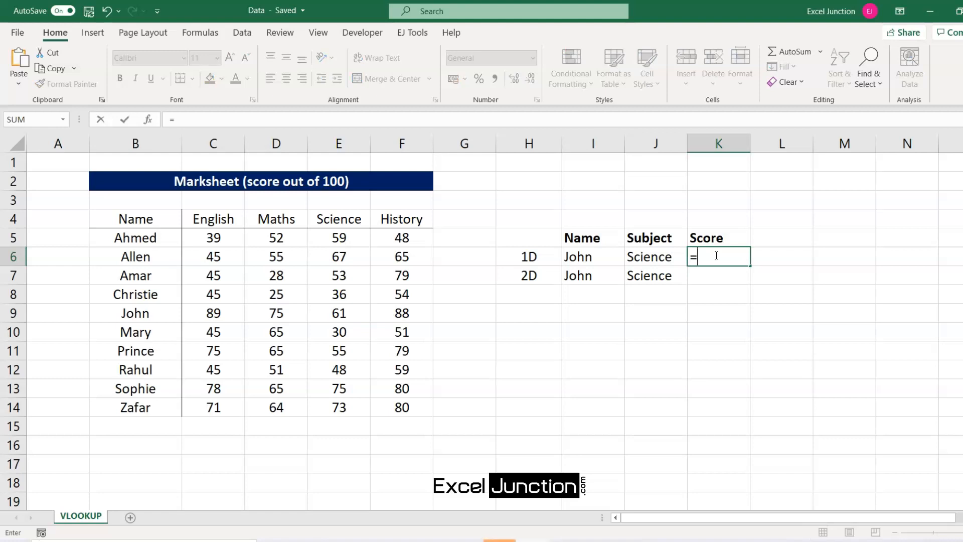
pyautogui.write('VLOOKUP')
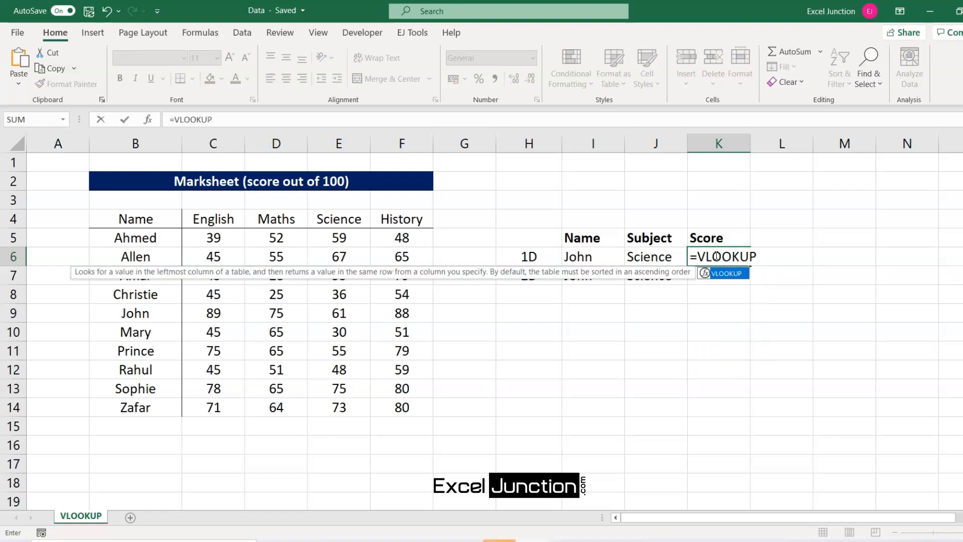
pyautogui.write('(')
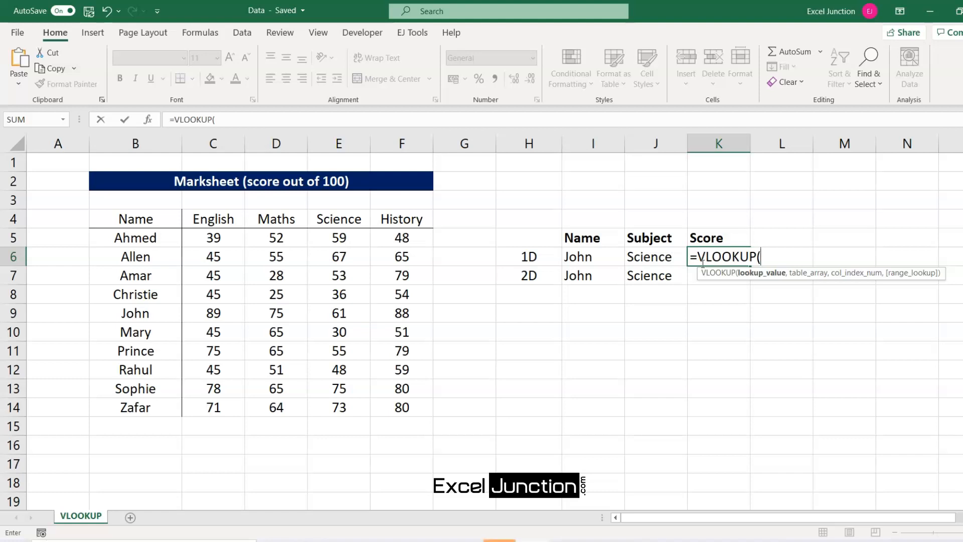
pyautogui.click(600, 257)
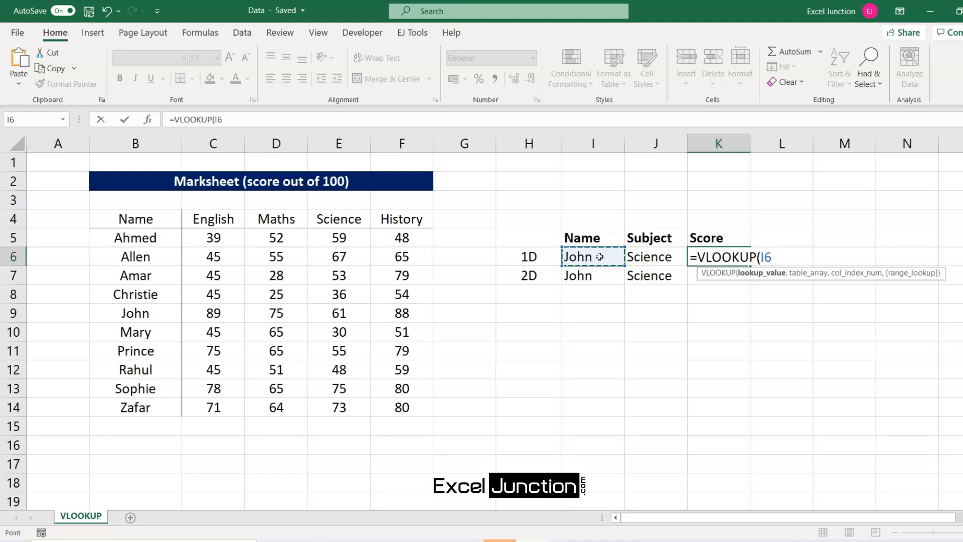
pyautogui.write(',')
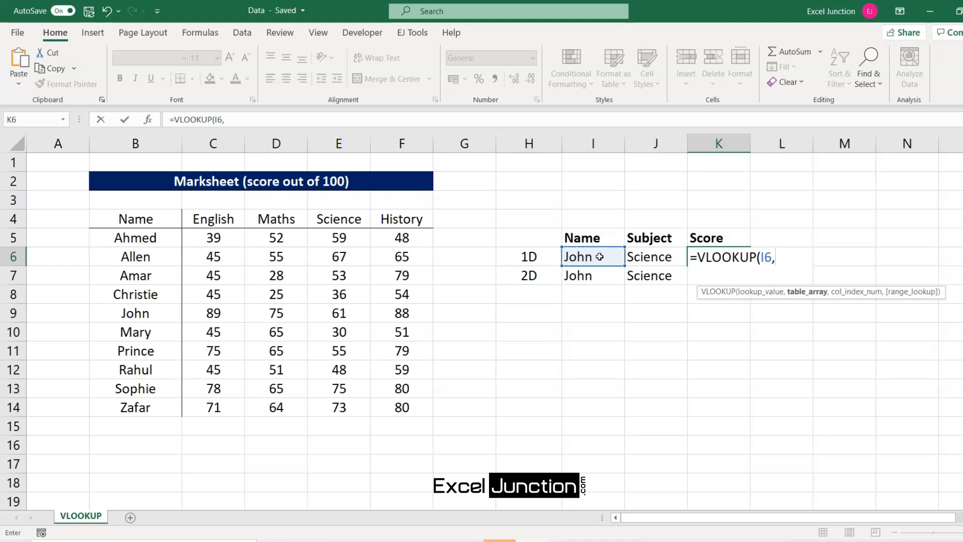
pyautogui.click(162, 222)
pyautogui.moveTo(162, 222); pyautogui.dragTo(390, 403)
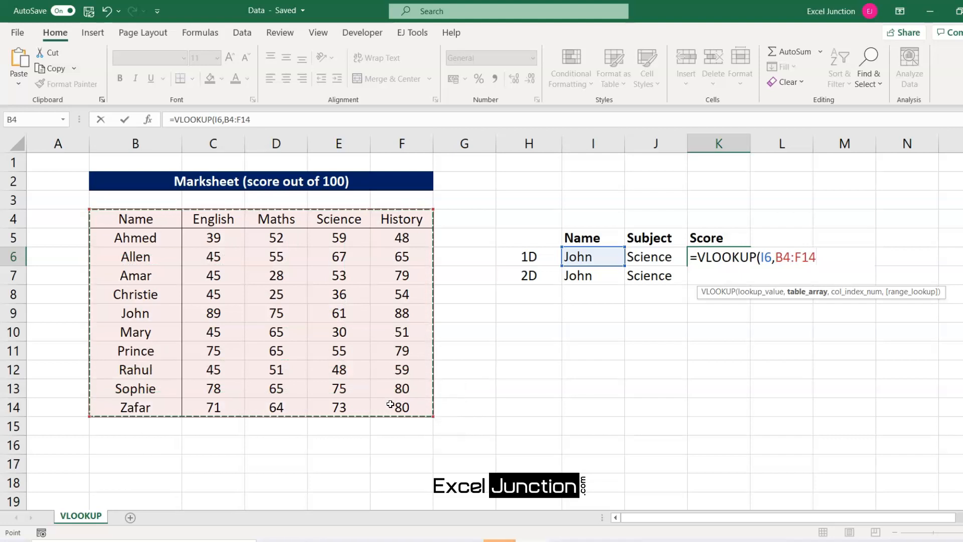
pyautogui.write(',')
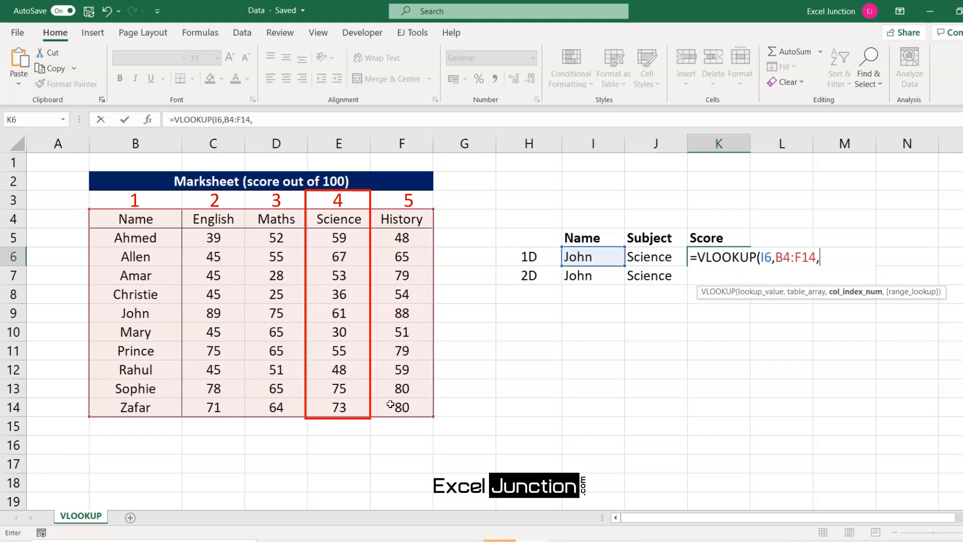
pyautogui.write('4')
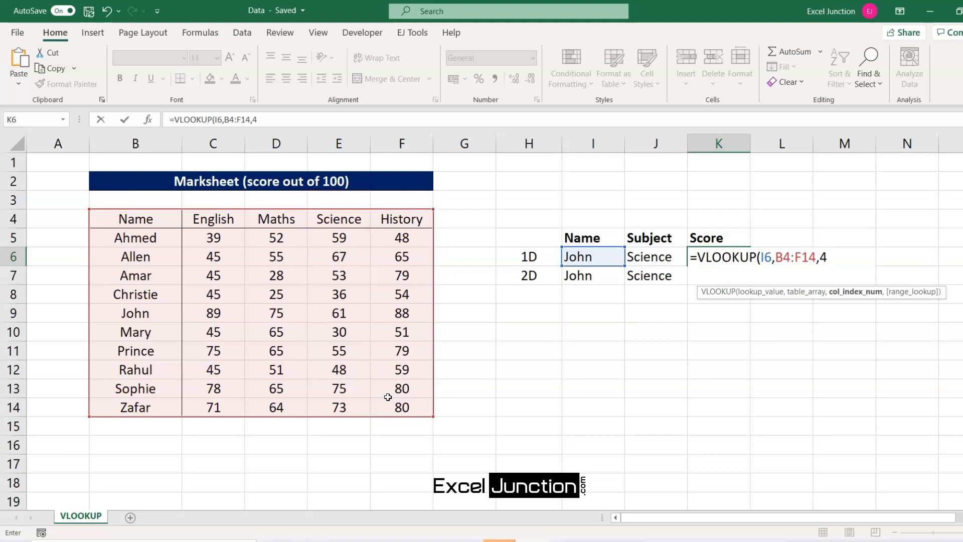
pyautogui.write(',')
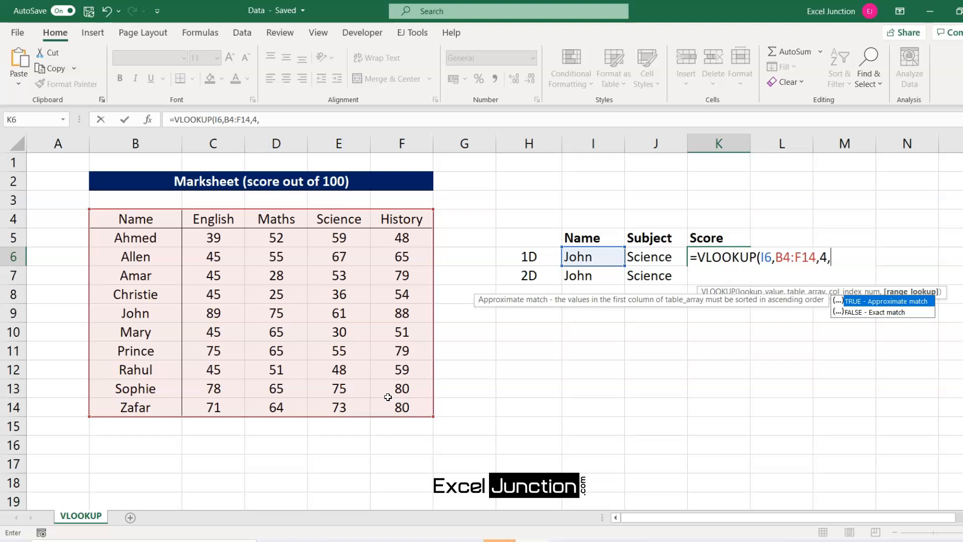
pyautogui.write('0)')
pyautogui.press('Return')
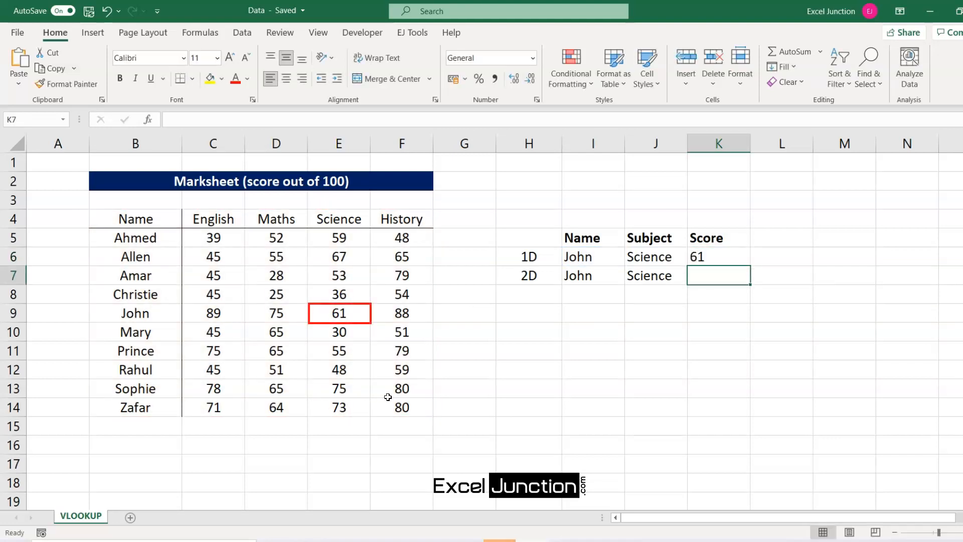
pyautogui.press('Up')
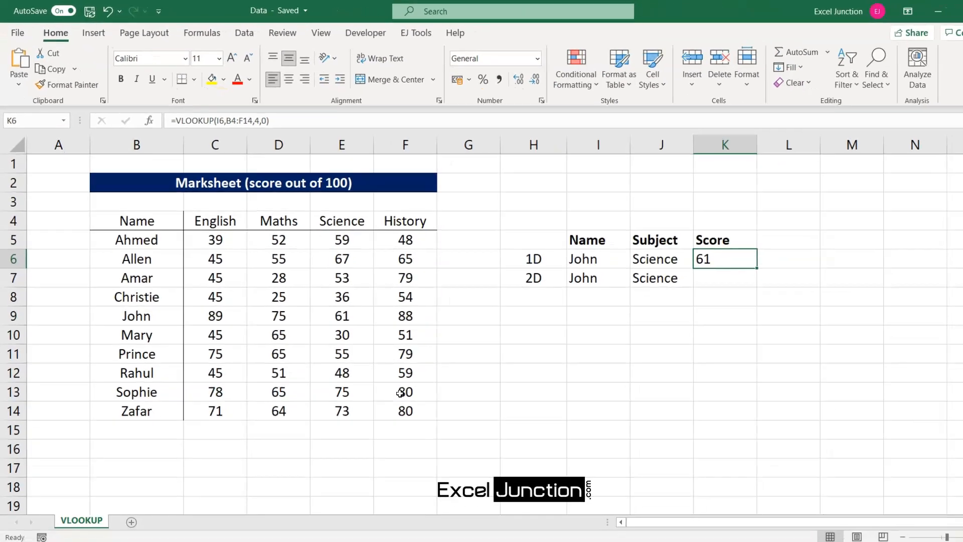
# Step: Change the name in I6 to the student listed in row 12 of the marksheet
pyautogui.click(609, 260)
pyautogui.click(633, 263)
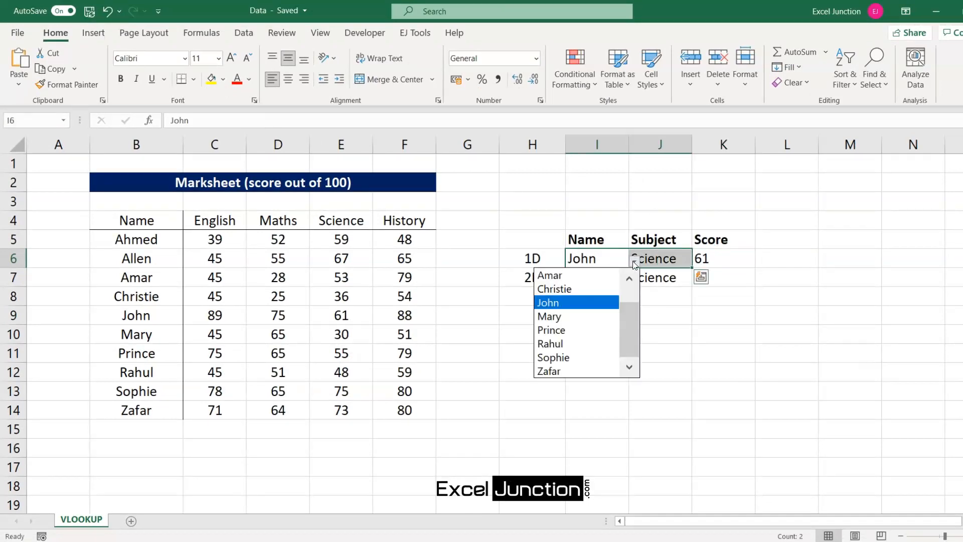
pyautogui.click(561, 342)
pyautogui.click(722, 333)
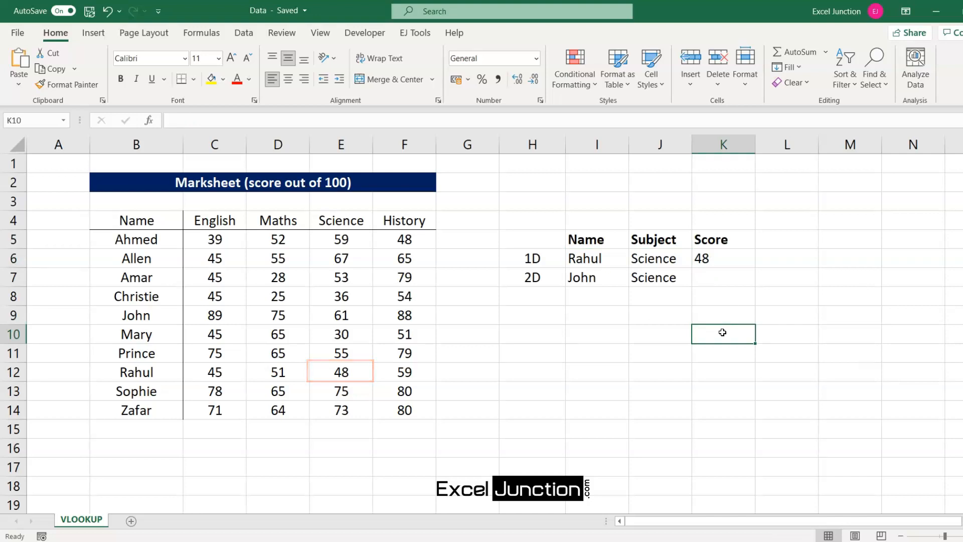
# Step: Change the subject of the 1D row in J6 to History
pyautogui.click(672, 260)
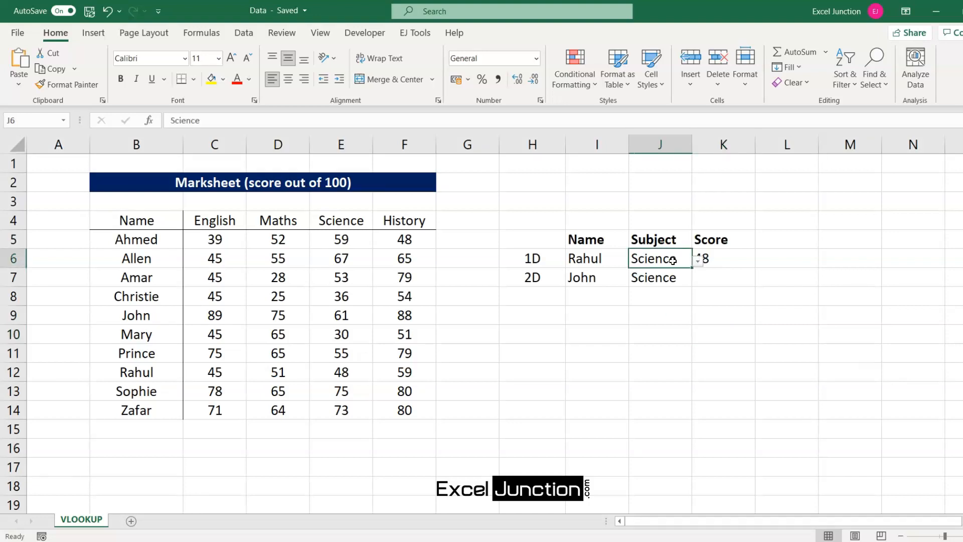
pyautogui.click(698, 264)
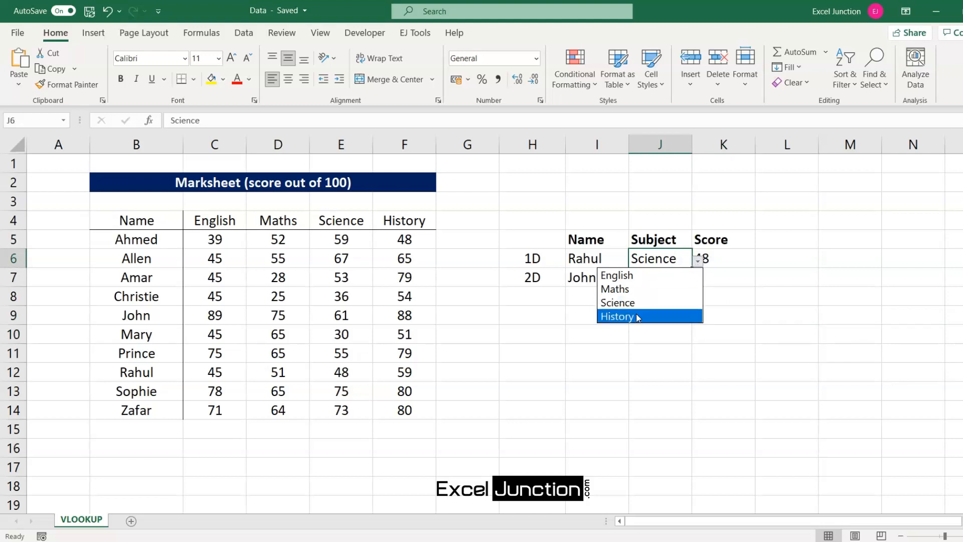
pyautogui.click(631, 316)
pyautogui.click(642, 367)
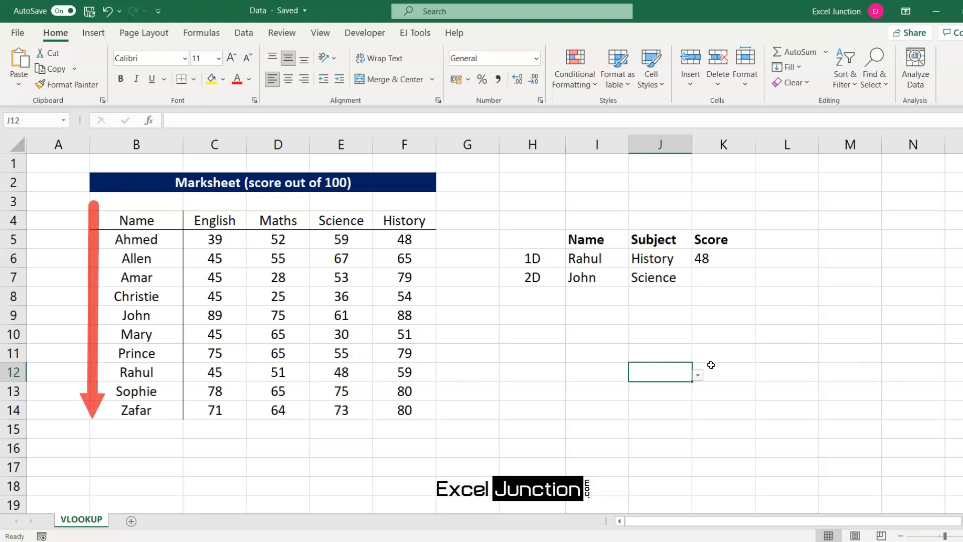
pyautogui.click(768, 370)
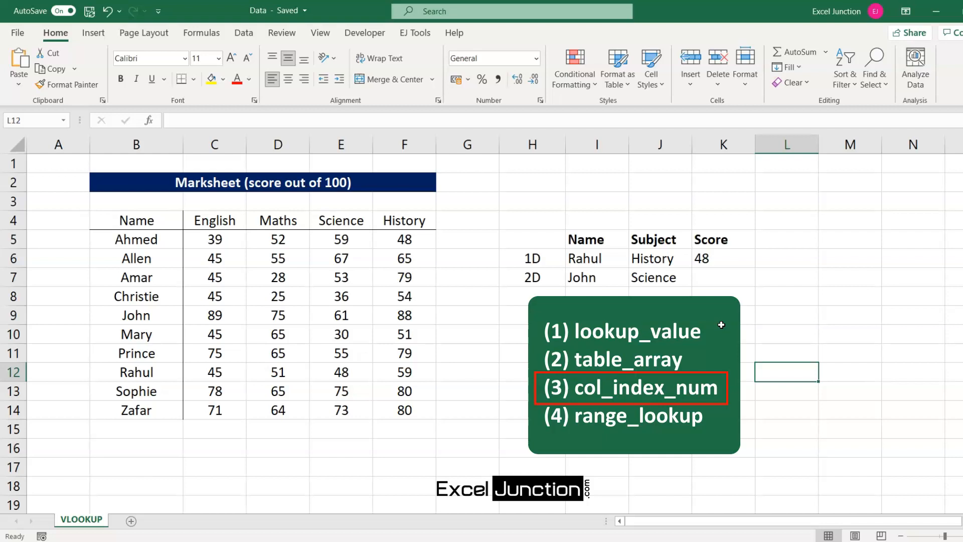
# Step: Enter =VLOOKUP(I7,B4:F14,4,0) in K7 as the score lookup for the 2D row
pyautogui.click(708, 281)
pyautogui.write('=')
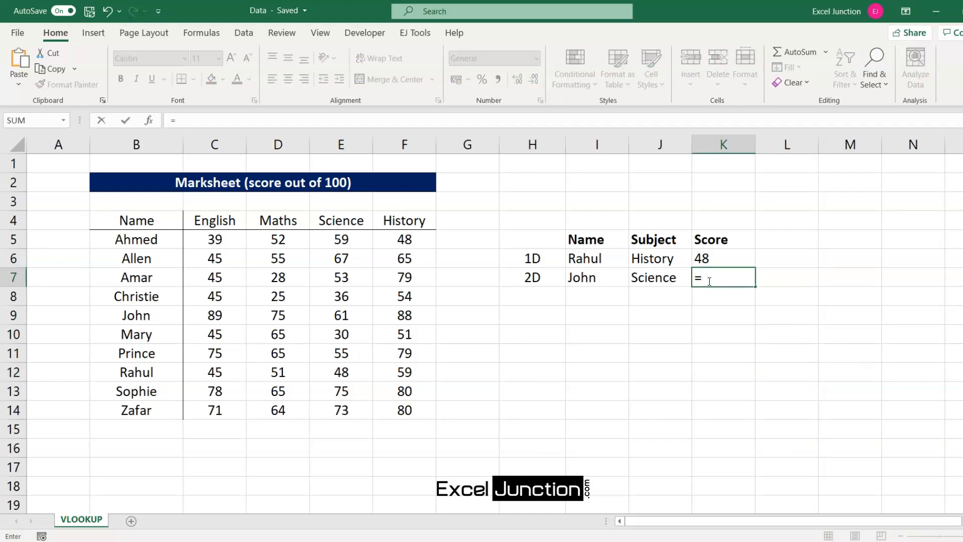
pyautogui.write('VLOOKUP(')
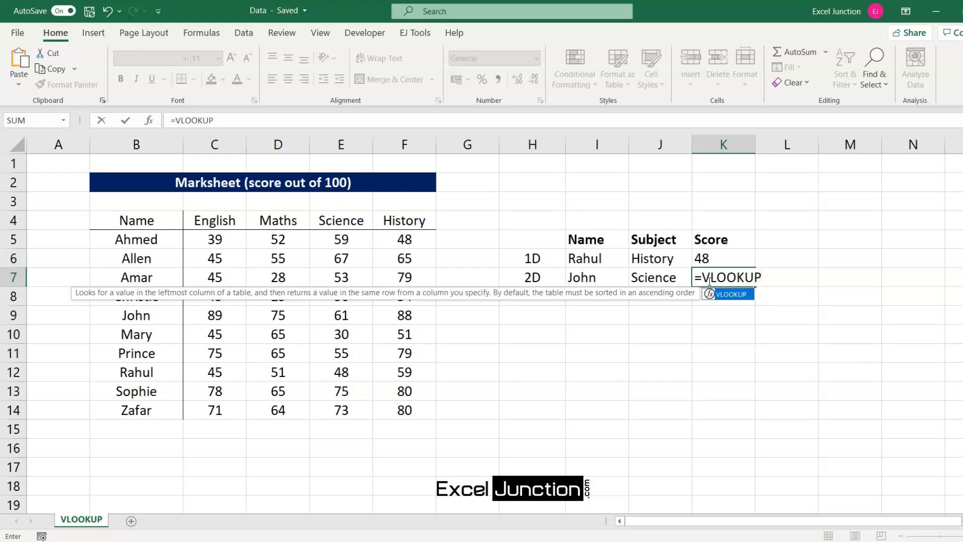
pyautogui.click(598, 279)
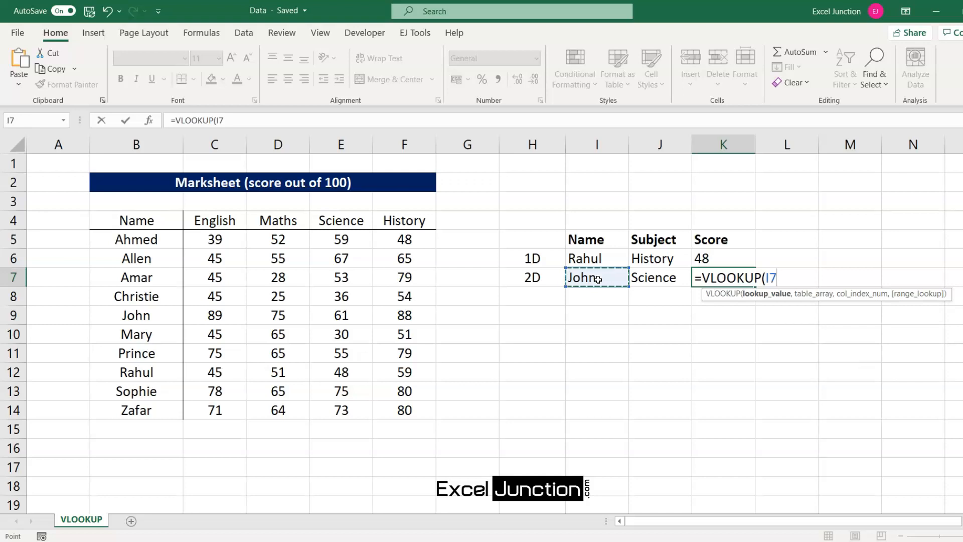
pyautogui.write(',')
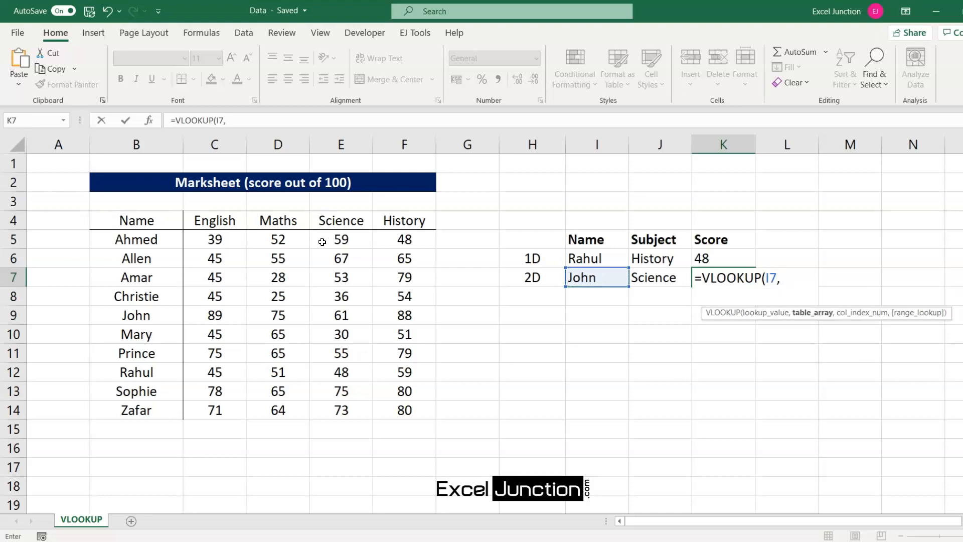
pyautogui.moveTo(135, 223); pyautogui.dragTo(389, 402)
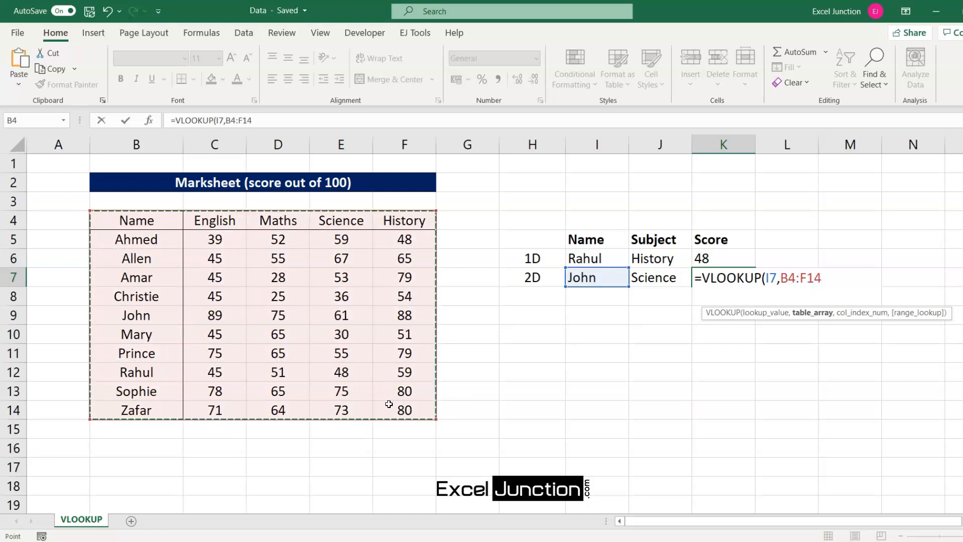
pyautogui.write(',')
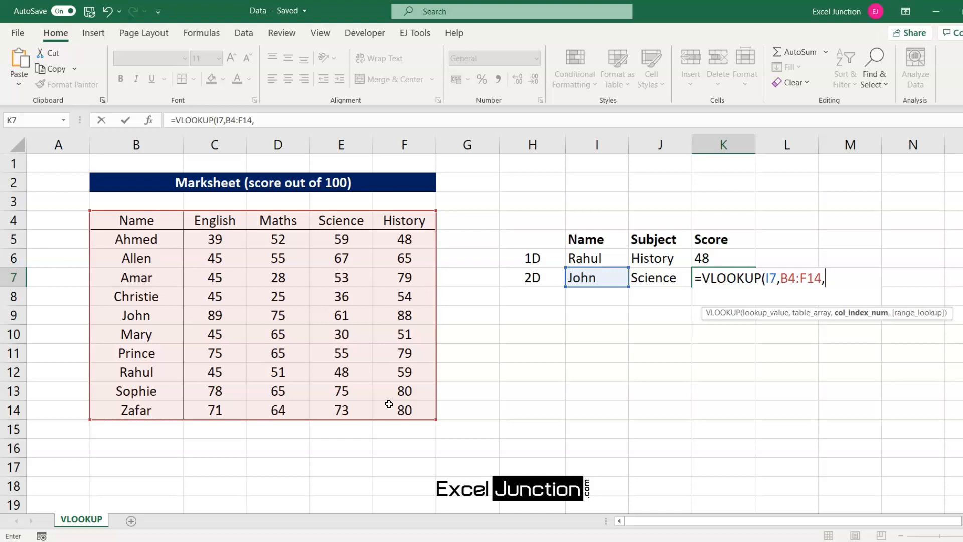
pyautogui.write('4')
pyautogui.write(',0')
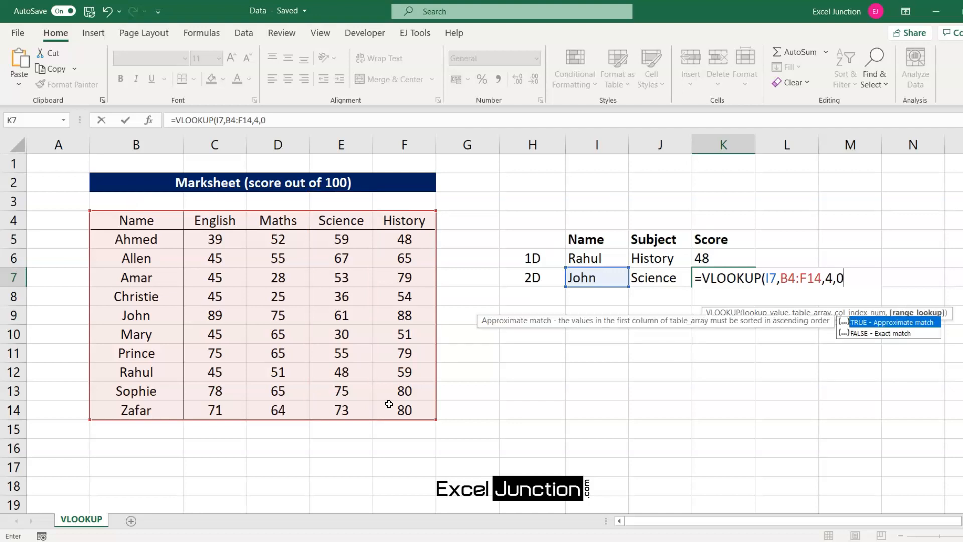
pyautogui.write(')')
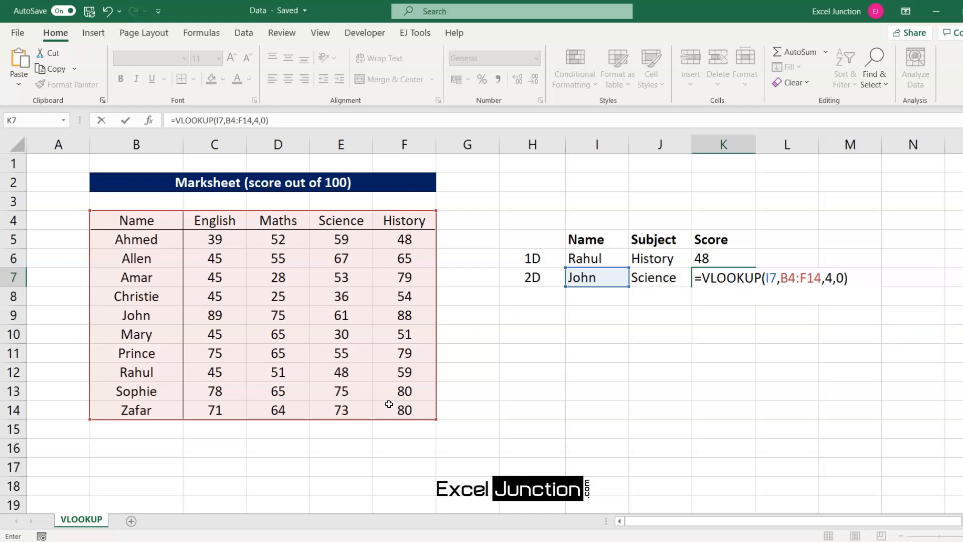
pyautogui.press('Return')
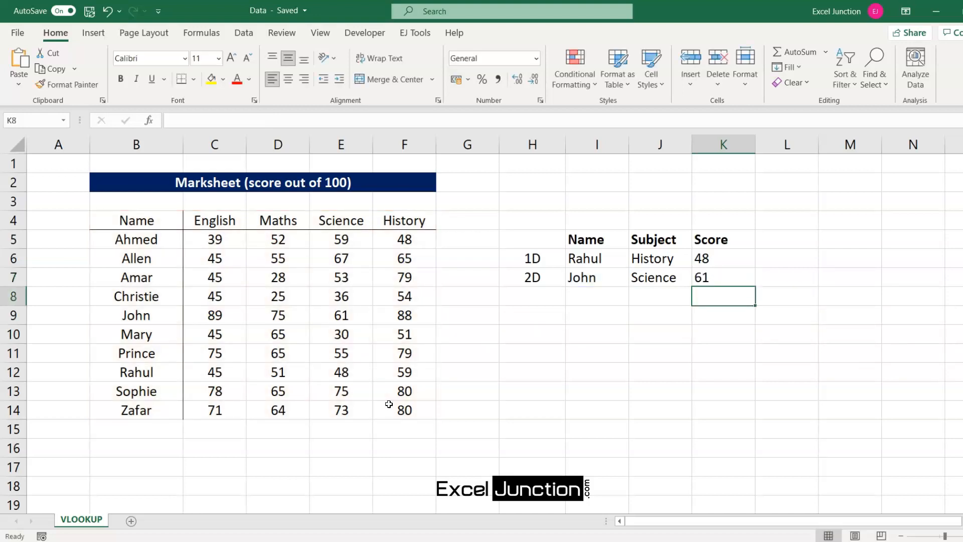
pyautogui.press('Up')
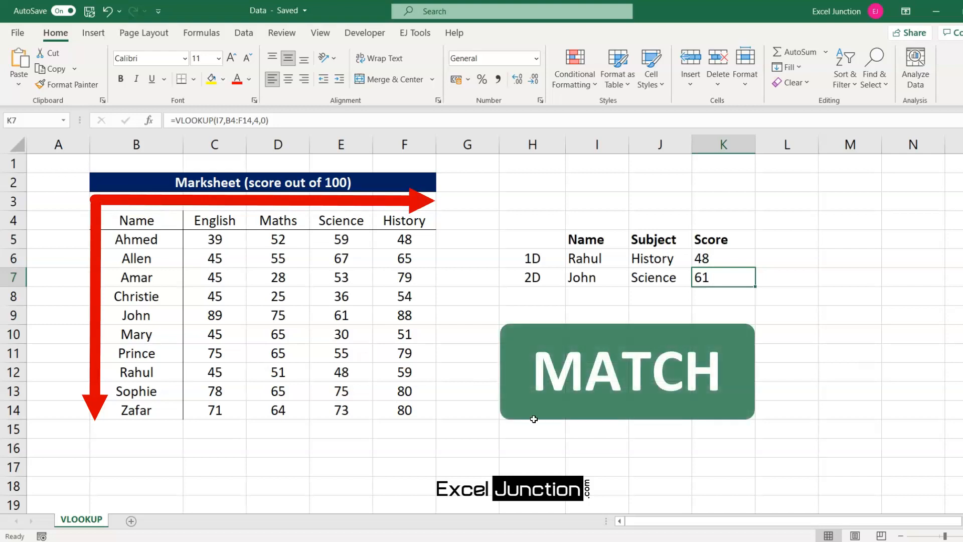
# Step: Add the label Match in I9 below the lookup table
pyautogui.click(597, 320)
pyautogui.write('M')
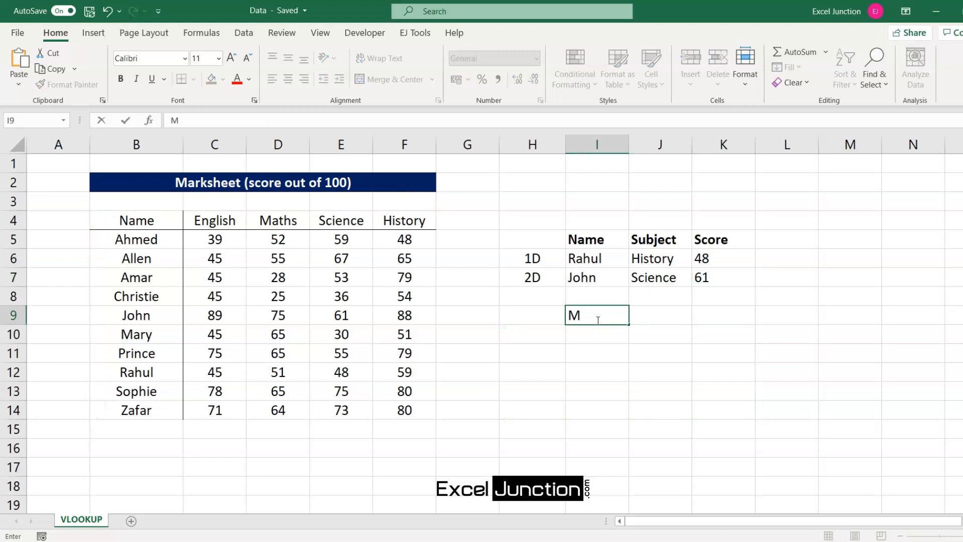
pyautogui.write('atch')
pyautogui.press('Return')
pyautogui.click(597, 319)
# Step: Enter =MATCH(J7,B4:F4,0) in J9 to find the 2D row's subject position in the marksheet header
pyautogui.click(658, 321)
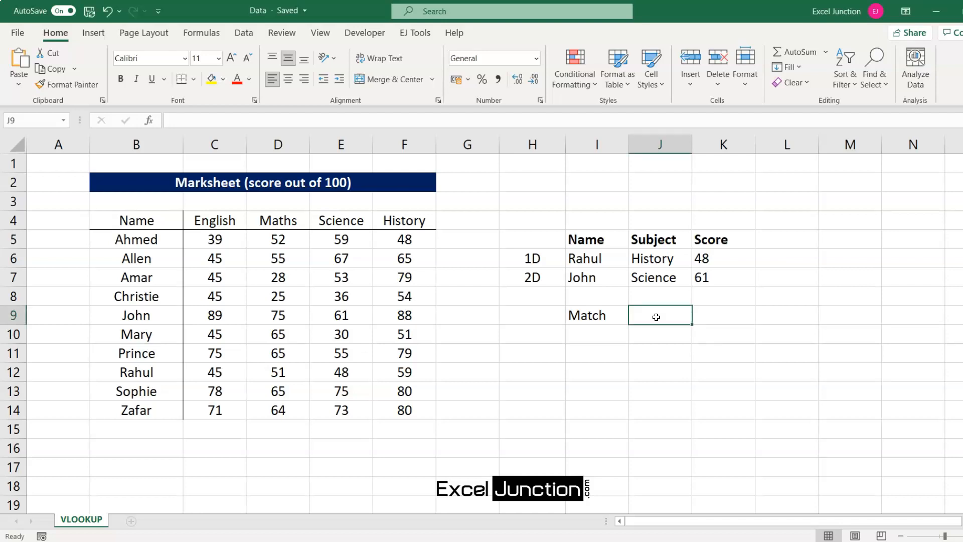
pyautogui.write('=')
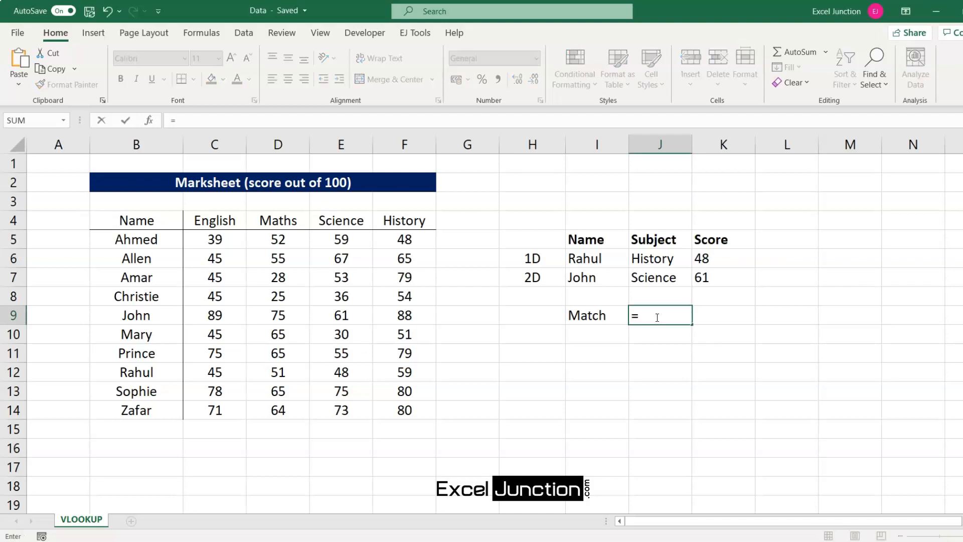
pyautogui.write('MATCH(')
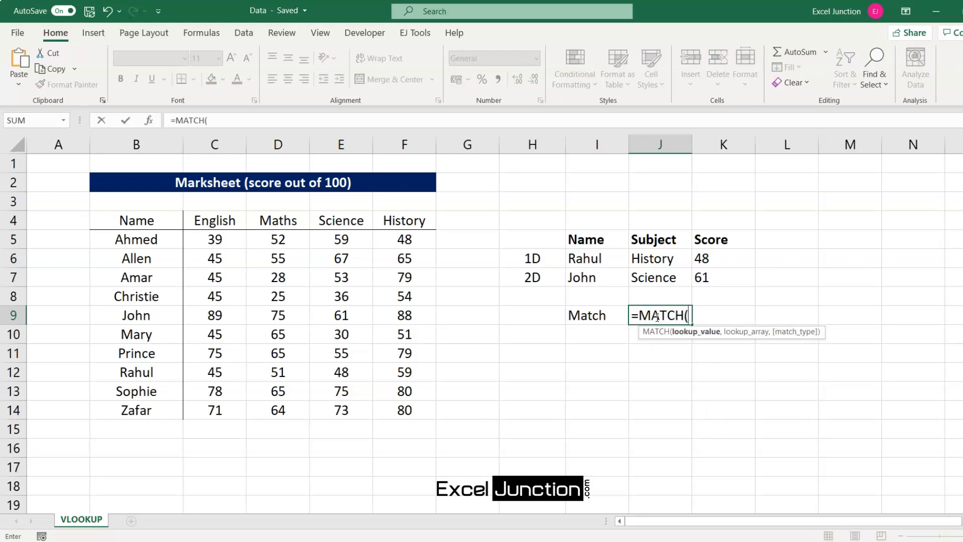
pyautogui.click(651, 277)
pyautogui.write(',')
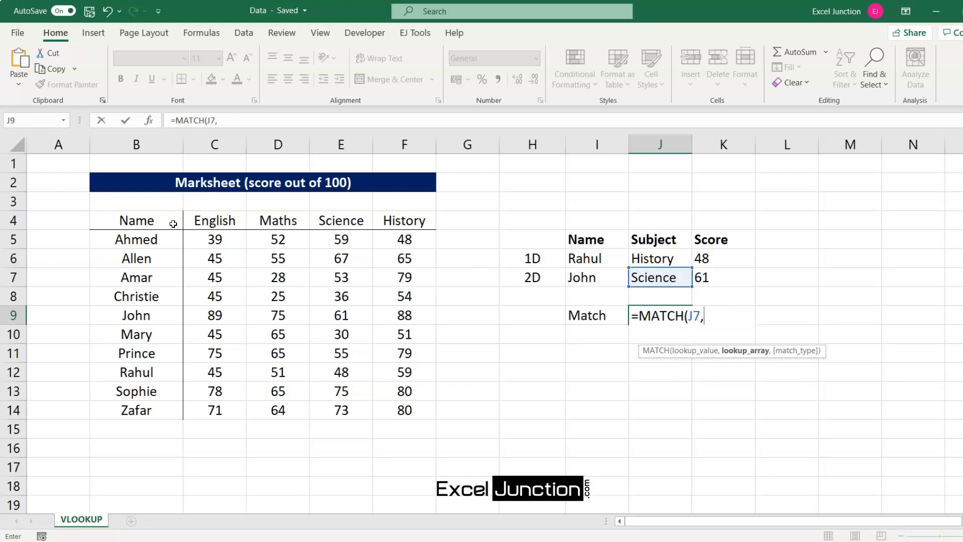
pyautogui.click(156, 220)
pyautogui.moveTo(156, 220); pyautogui.dragTo(380, 219)
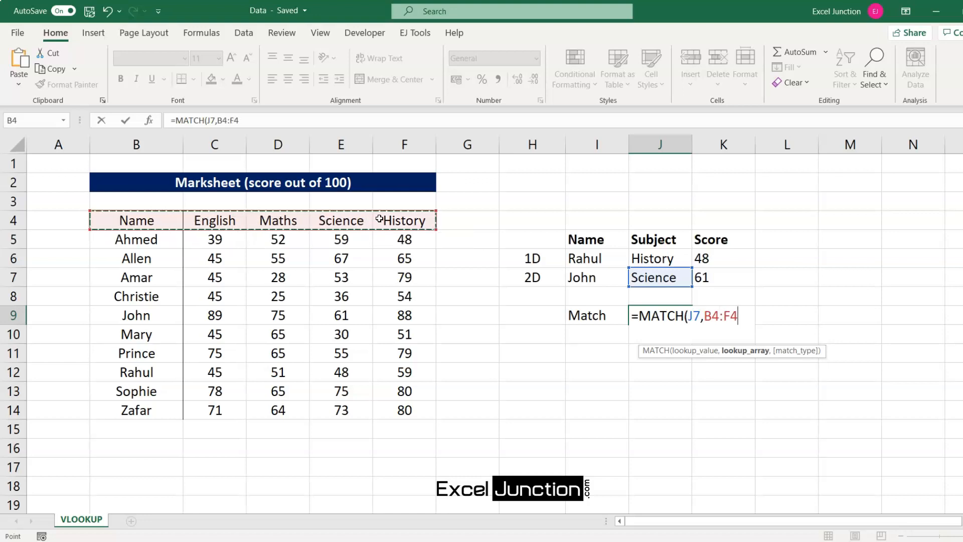
pyautogui.write(',')
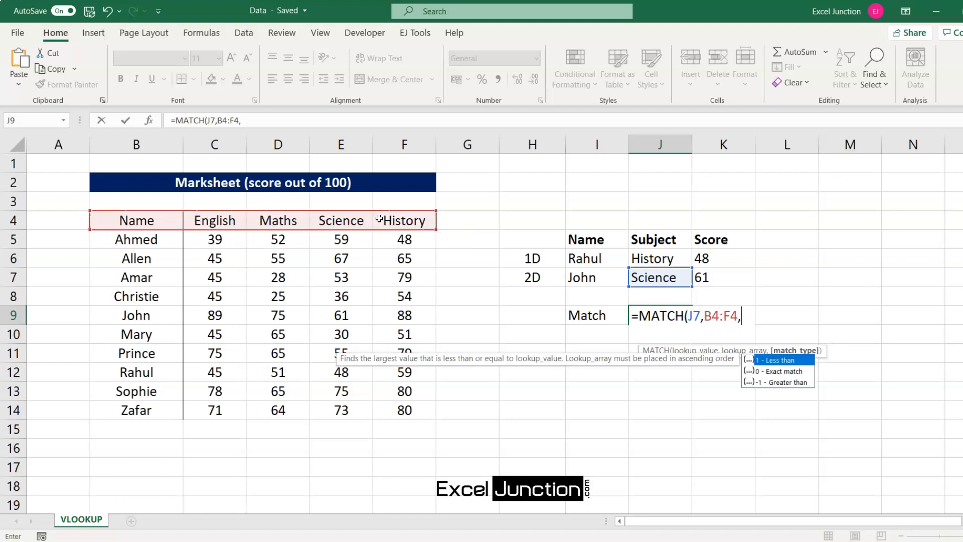
pyautogui.write('0)')
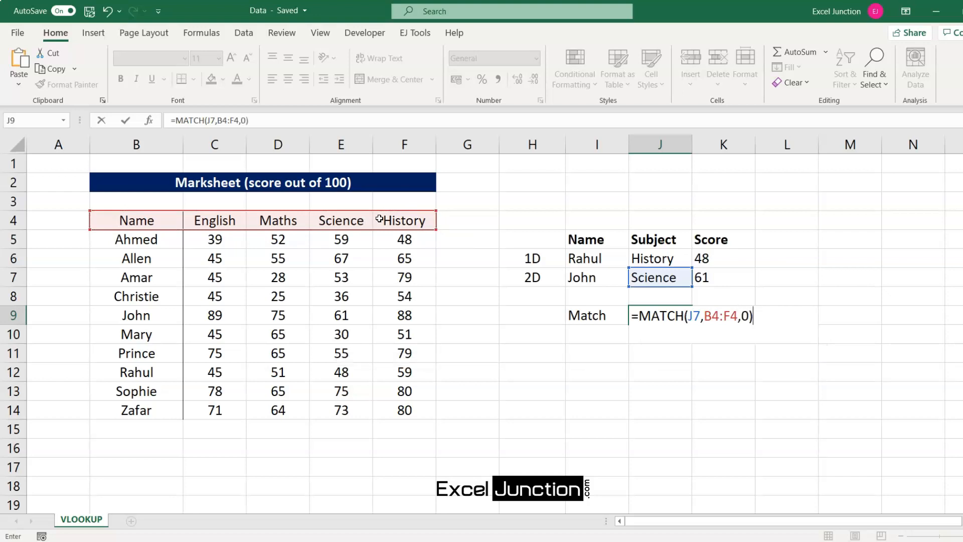
pyautogui.press('Return')
pyautogui.press('Up')
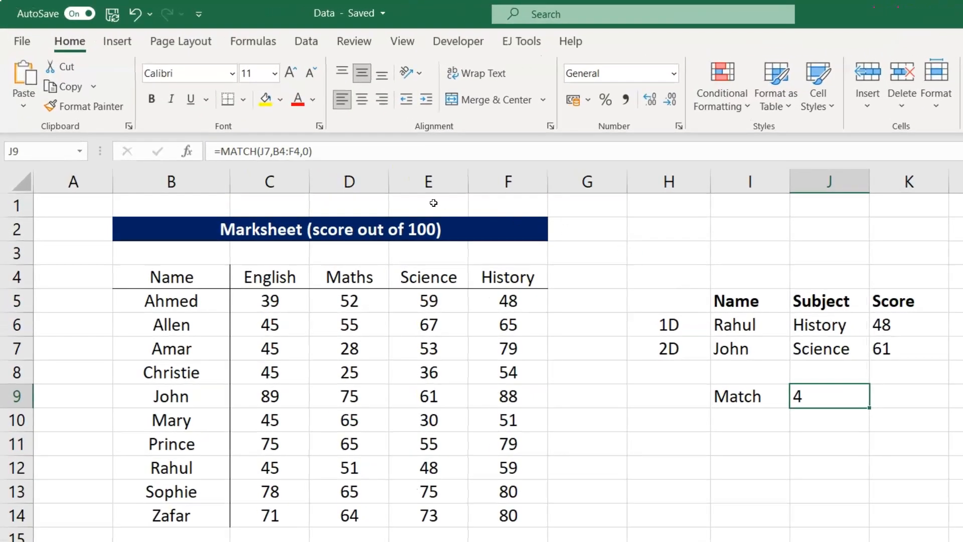
# Step: Copy MATCH(J7,B4:F4,0) from the J9 formula and substitute it for the column index number in K7's VLOOKUP
pyautogui.moveTo(220, 150); pyautogui.dragTo(347, 142)
pyautogui.hotkey('ctrl', 'c')
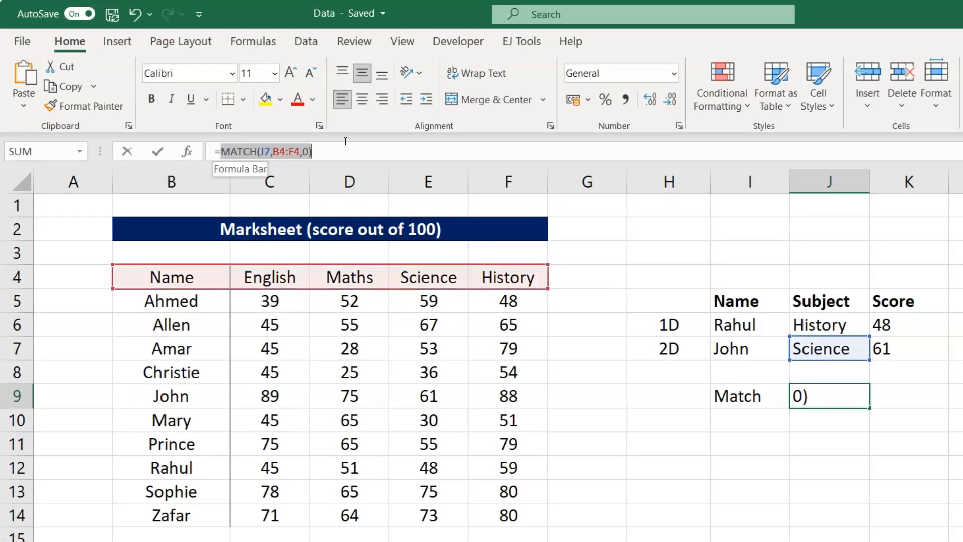
pyautogui.press('Escape')
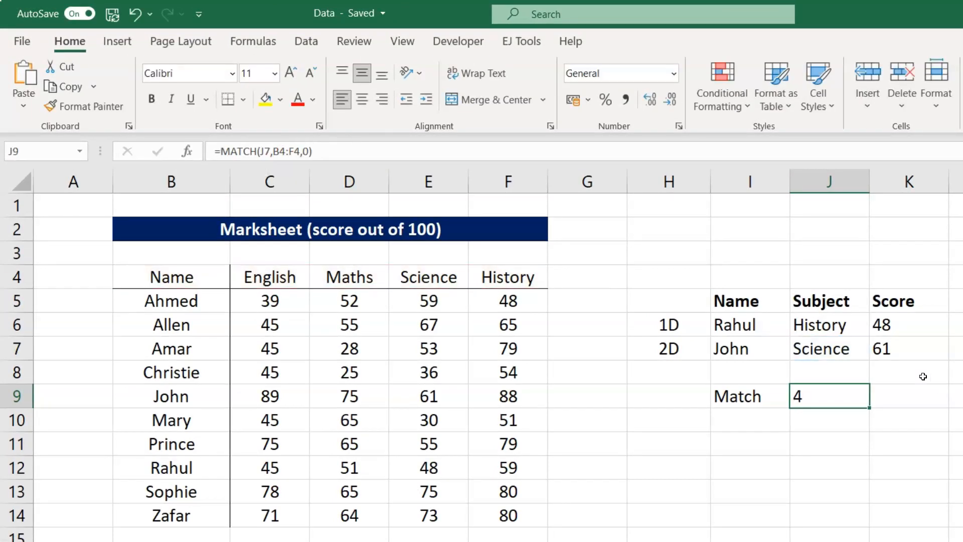
pyautogui.click(903, 347)
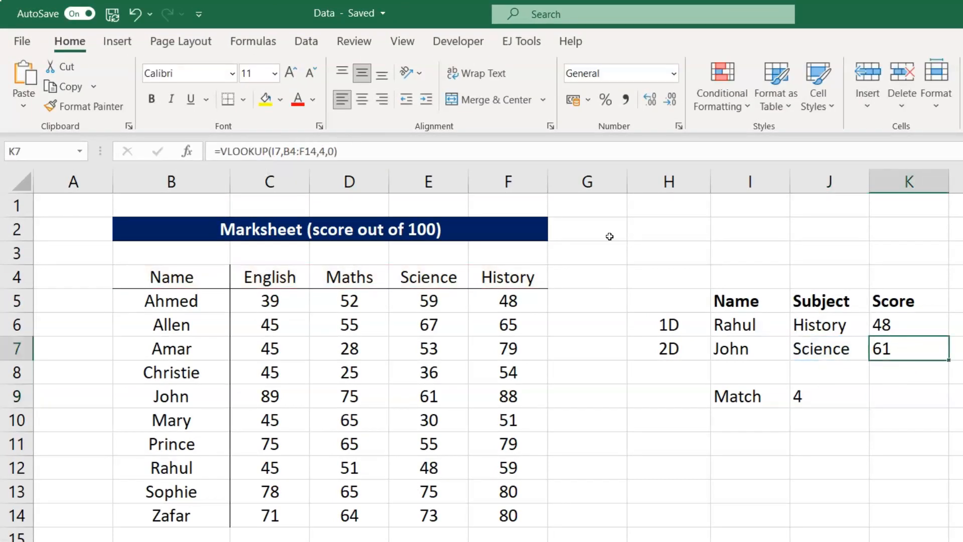
pyautogui.click(323, 151)
pyautogui.doubleClick(323, 150)
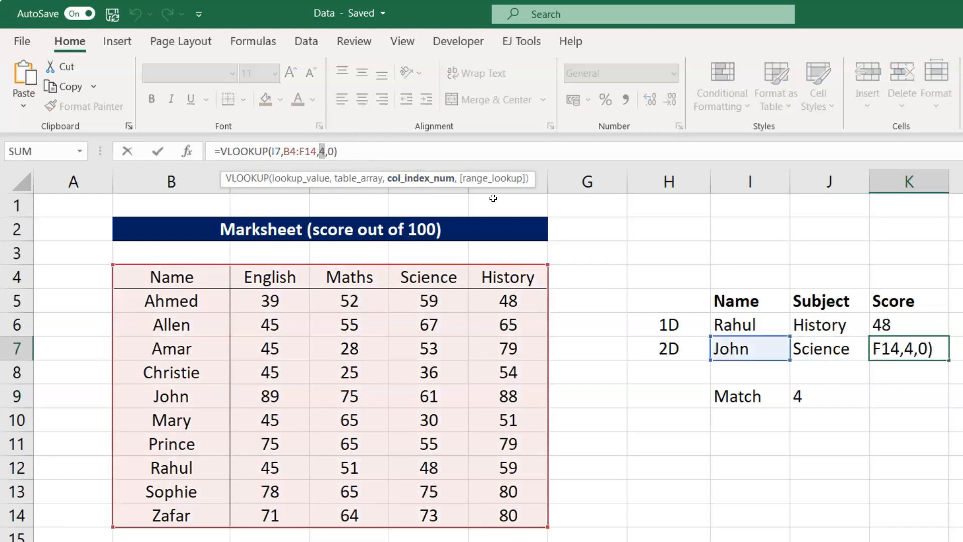
pyautogui.hotkey('ctrl', 'v')
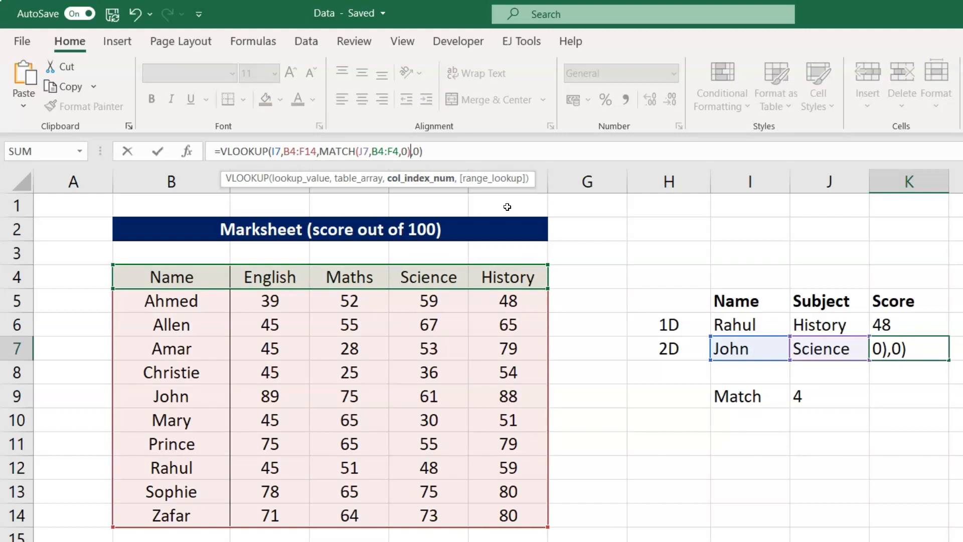
pyautogui.press('Return')
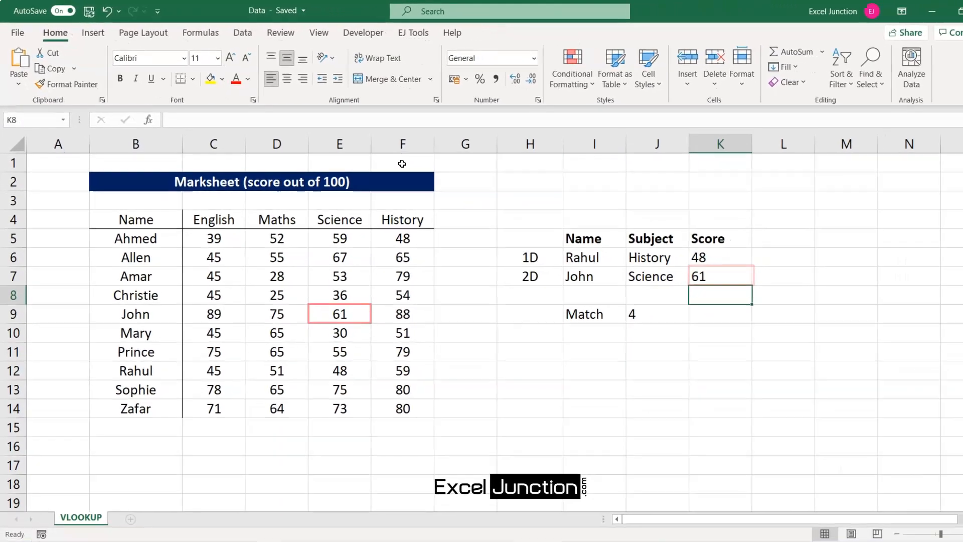
pyautogui.click(737, 275)
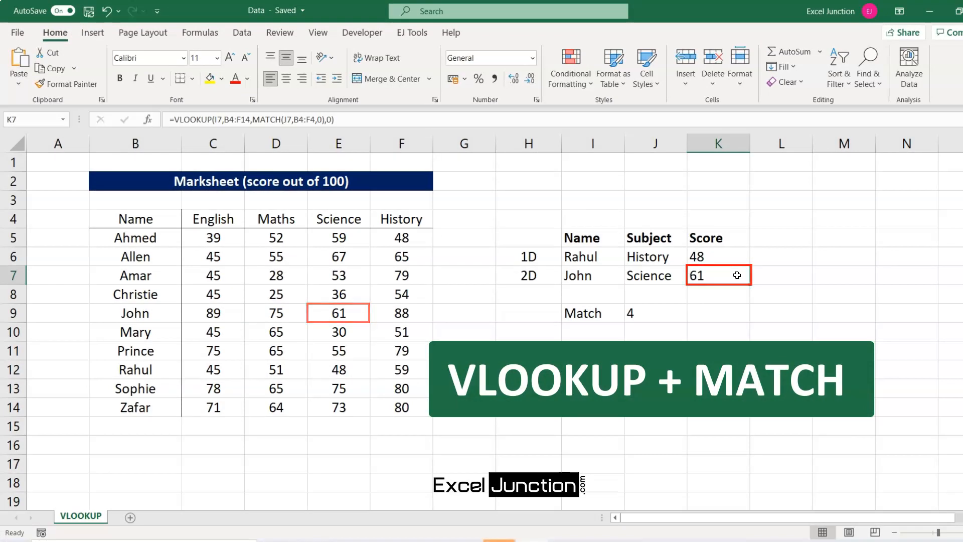
# Step: Start a VLOOKUP formula in L7 with I7 as the lookup value and B4:F14 as the table array
pyautogui.click(779, 276)
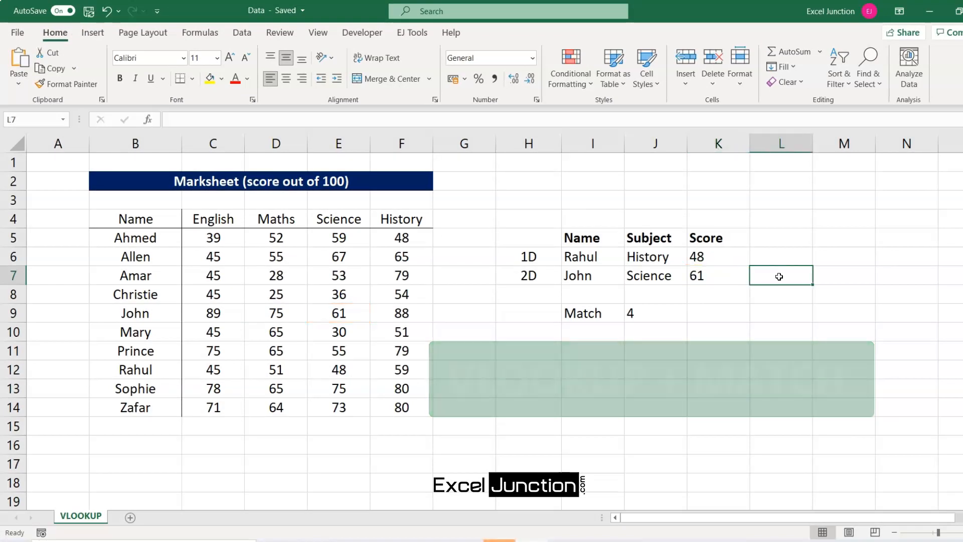
pyautogui.write('=V')
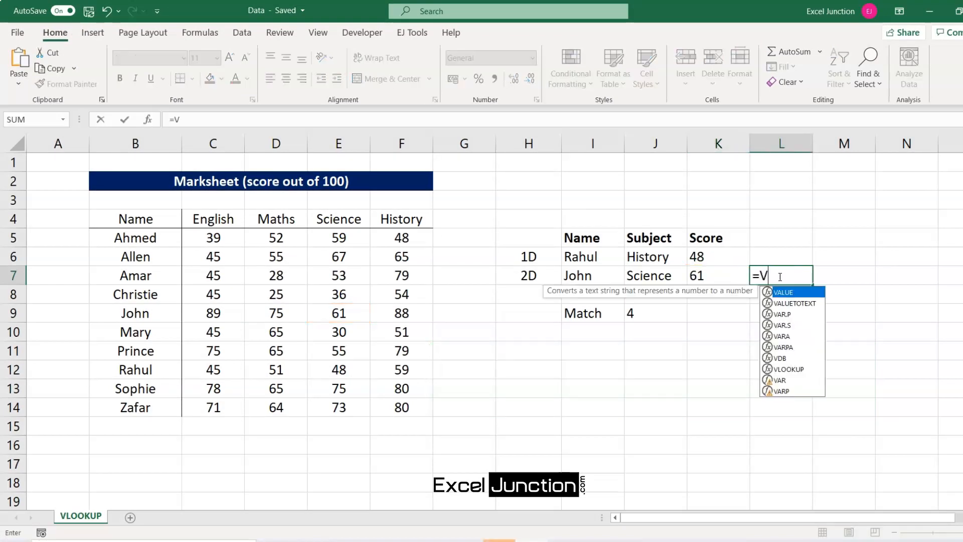
pyautogui.write('LOOKUP(')
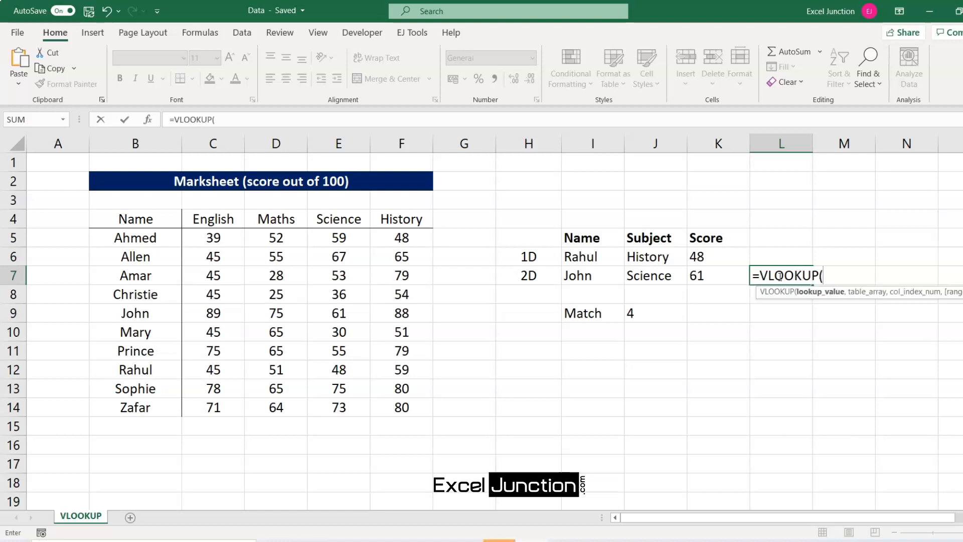
pyautogui.click(581, 274)
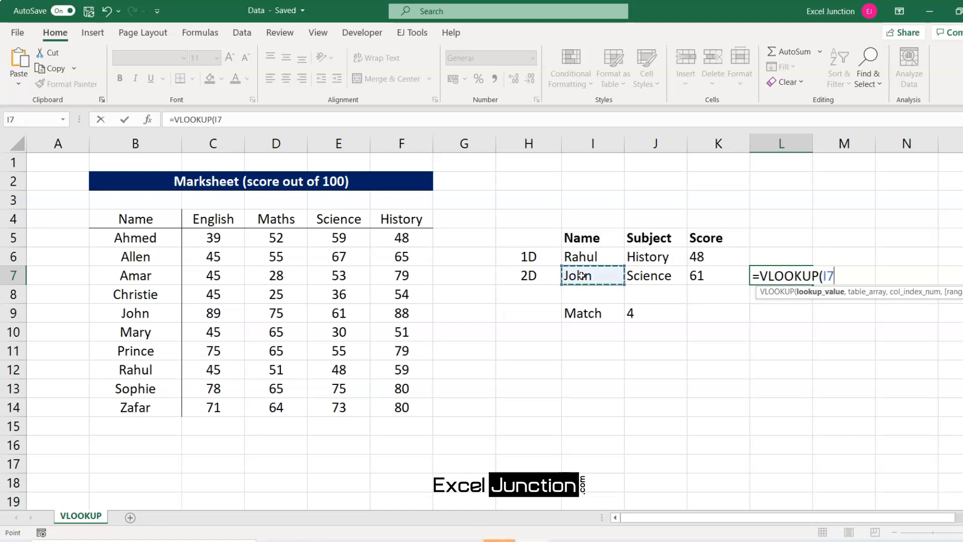
pyautogui.write(',')
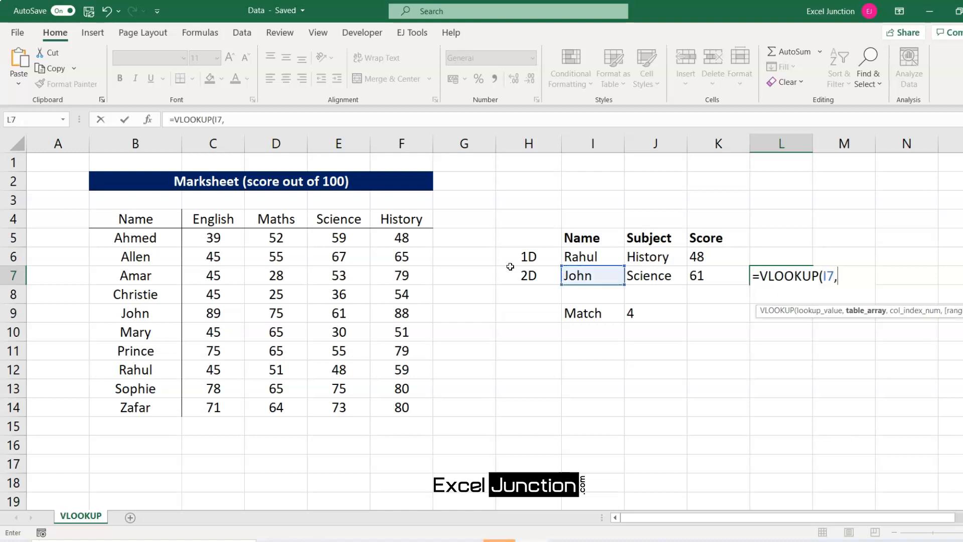
pyautogui.moveTo(146, 221); pyautogui.dragTo(407, 404)
pyautogui.write(',')
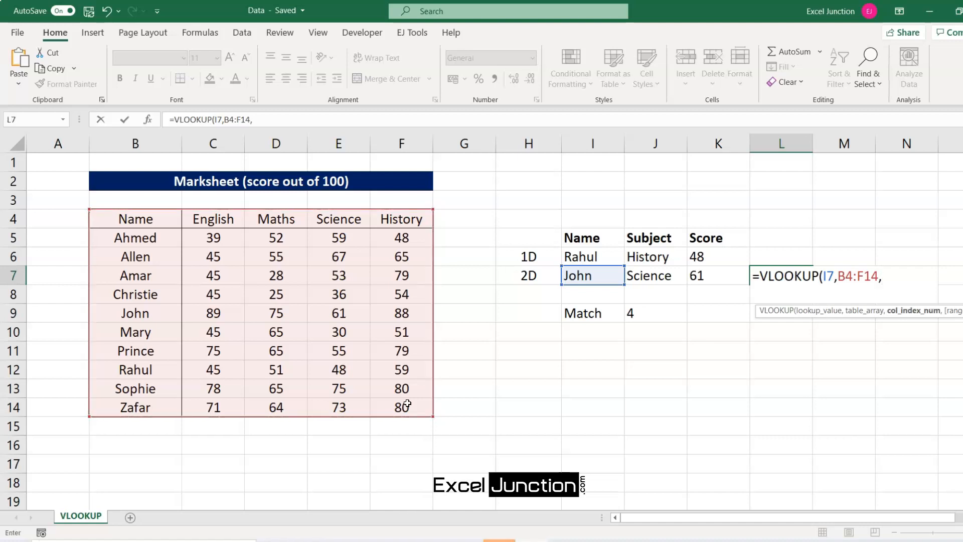
# Step: Complete the L7 formula with MATCH(J7,B4:F4,0) as the column index and 0 for an exact match
pyautogui.write('MATCH')
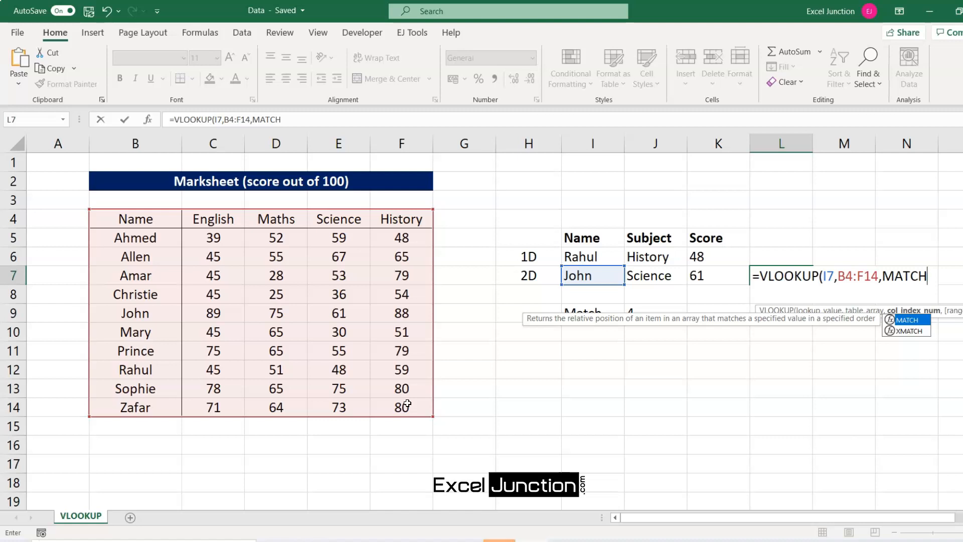
pyautogui.write('(')
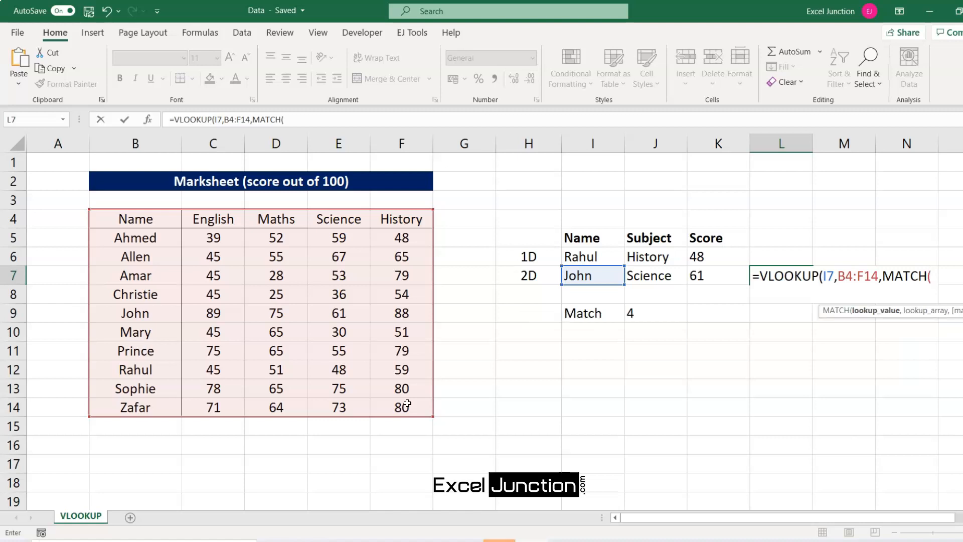
pyautogui.click(655, 275)
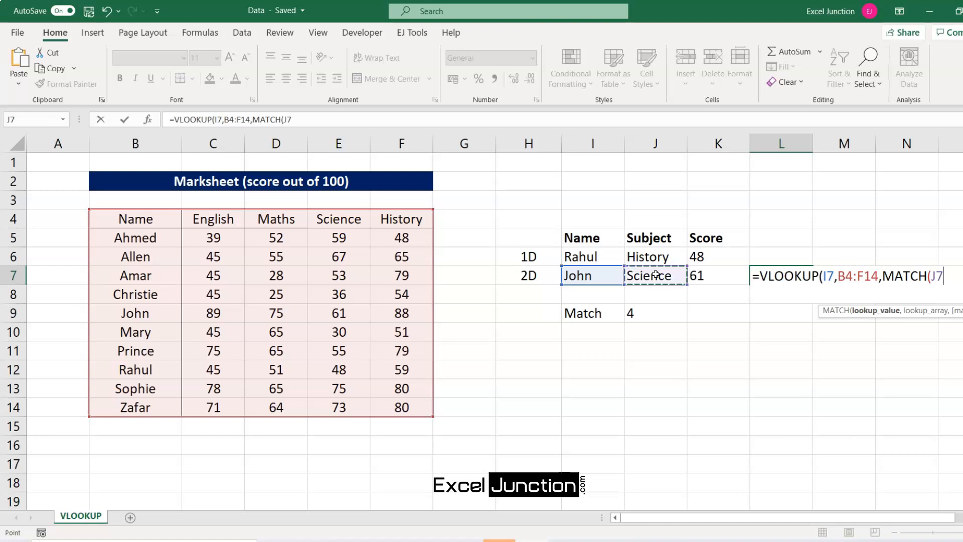
pyautogui.write(',')
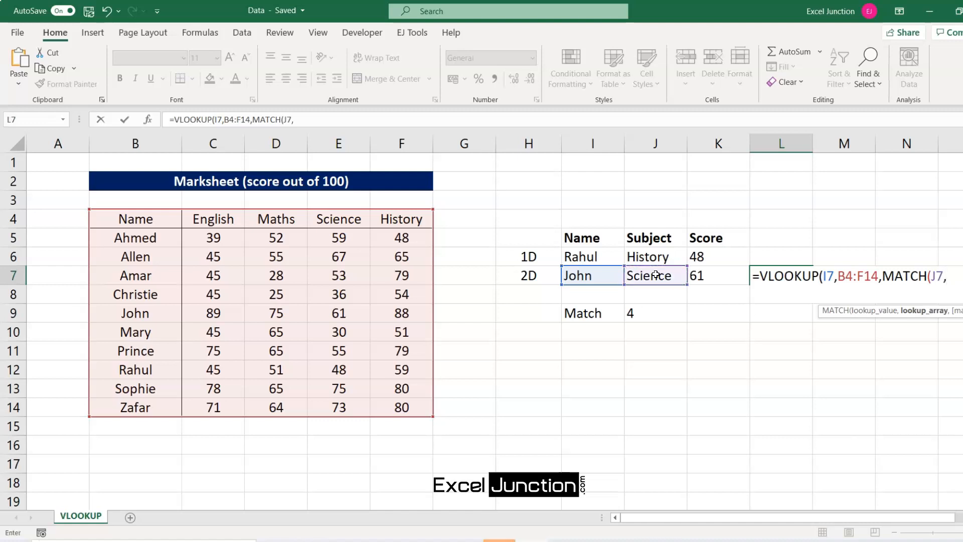
pyautogui.moveTo(135, 220); pyautogui.dragTo(398, 216)
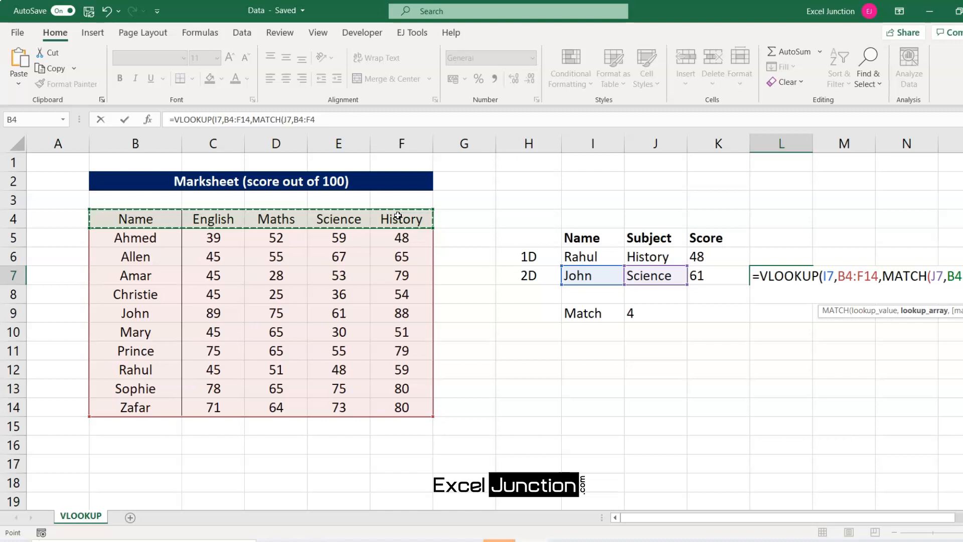
pyautogui.write(',')
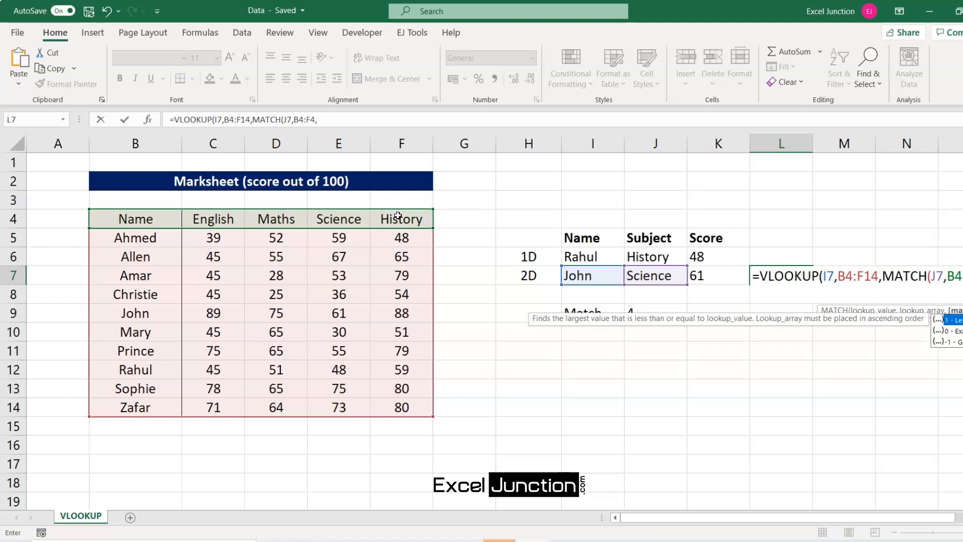
pyautogui.write('0')
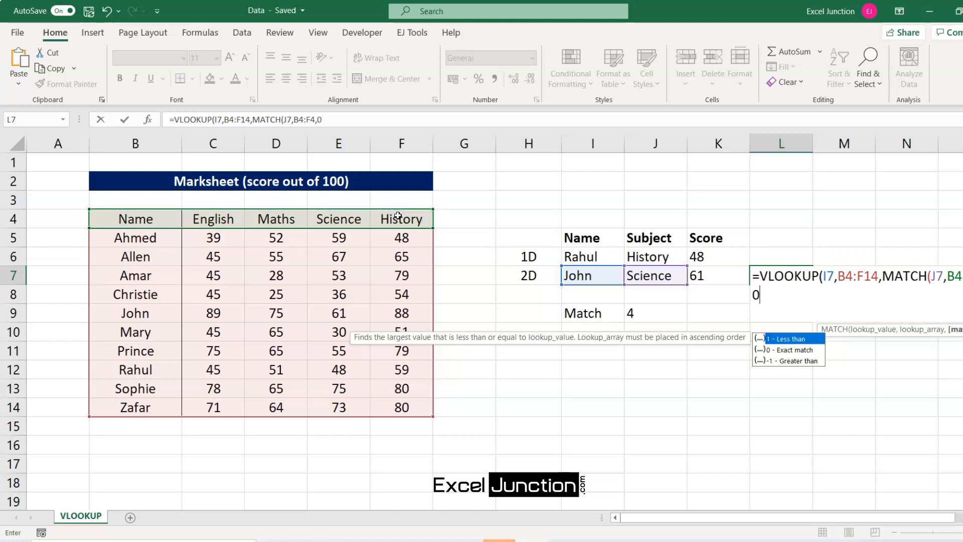
pyautogui.write(')')
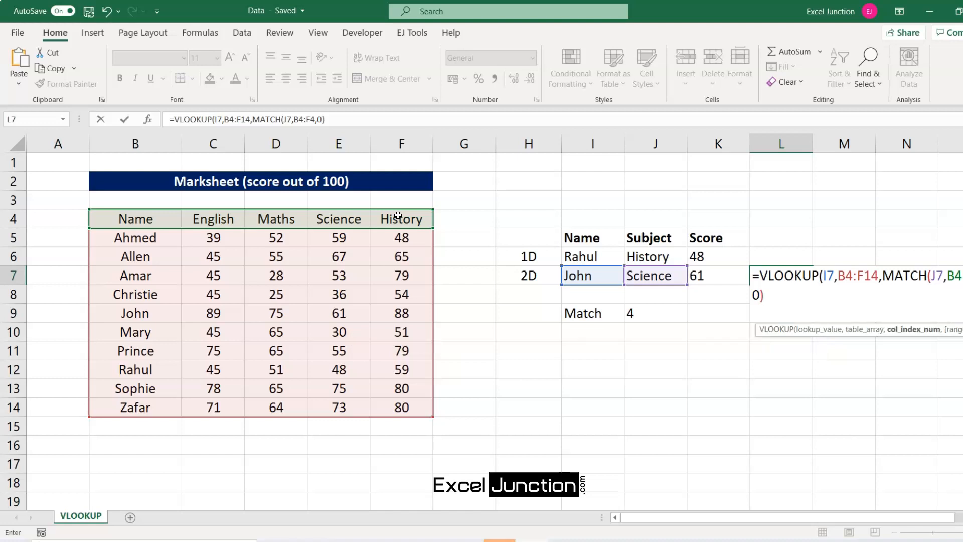
pyautogui.write(',0')
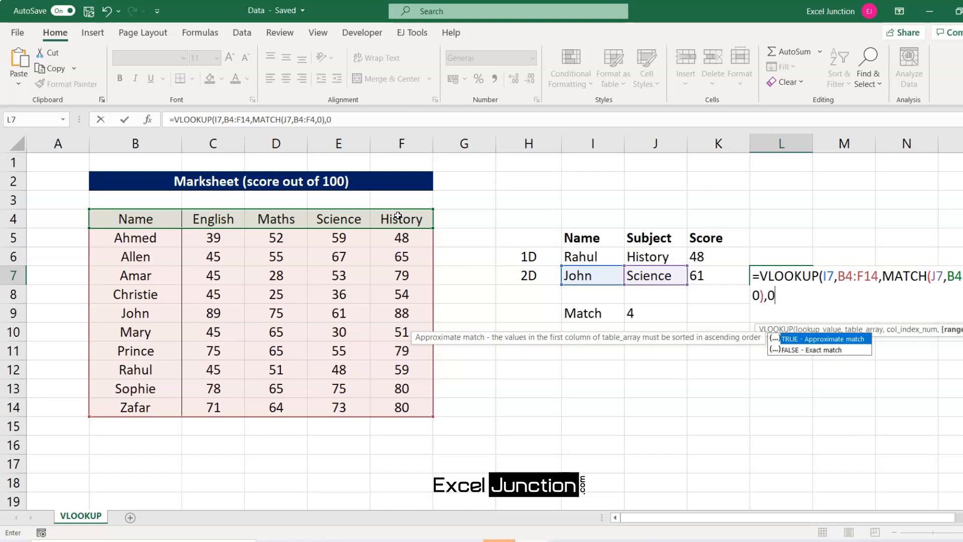
pyautogui.write(')')
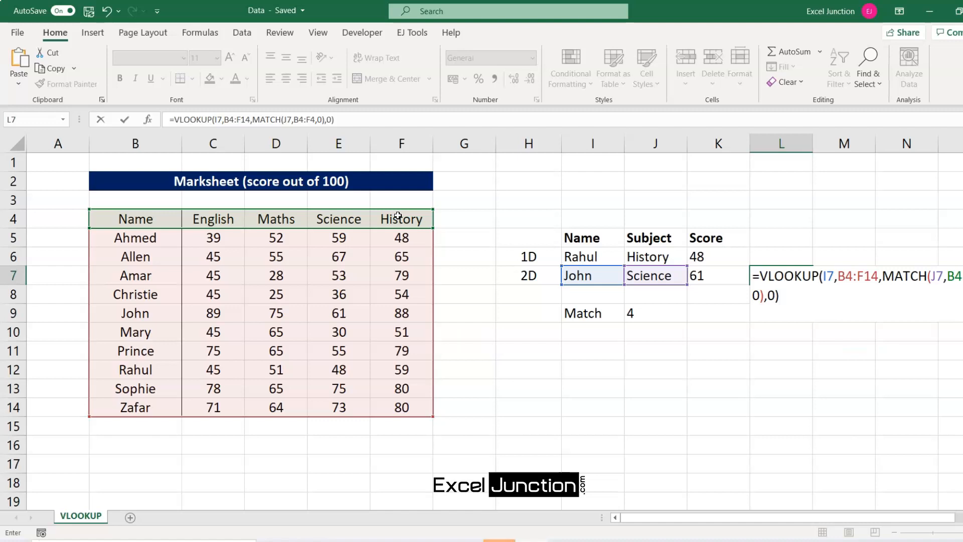
pyautogui.press('Return')
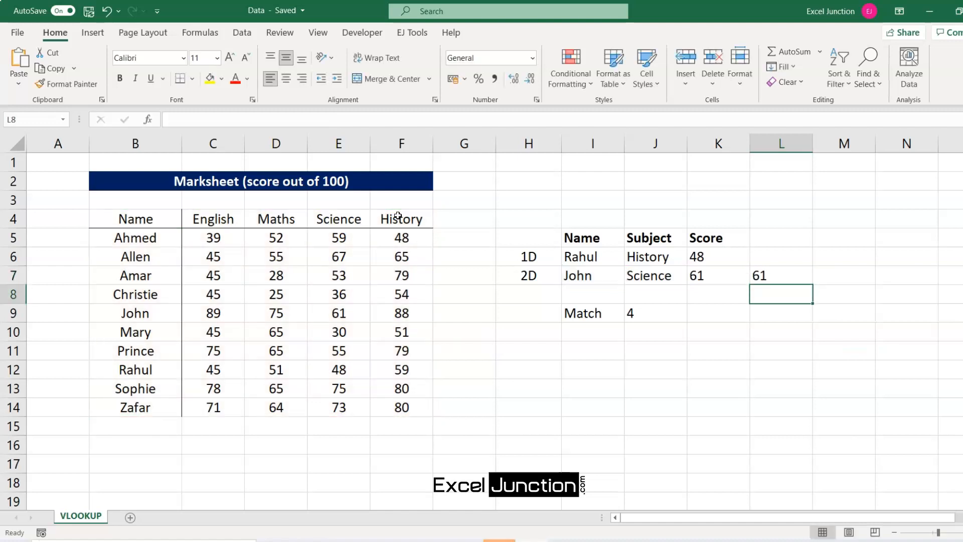
pyautogui.press('Up')
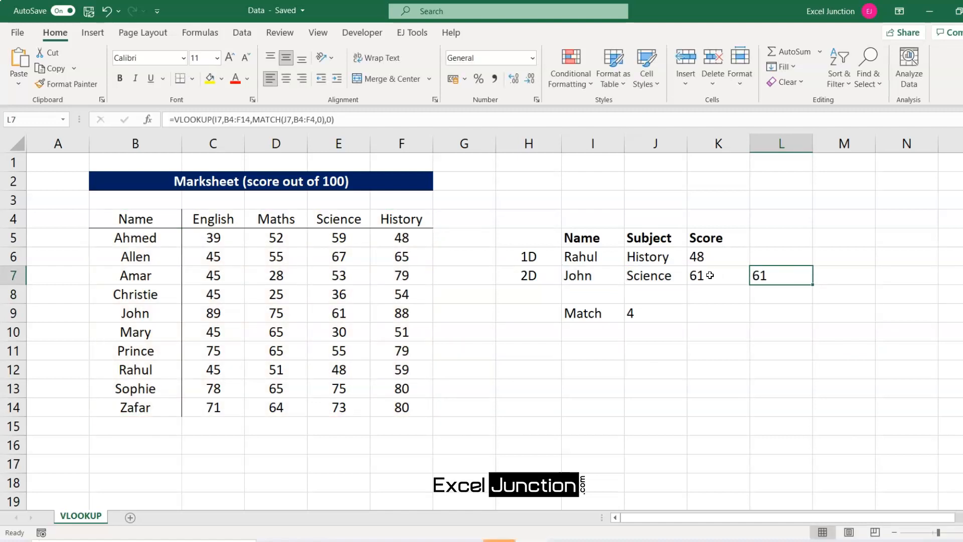
# Step: Change the name of the 2D row in I7 to the student listed in row 11 of the marksheet
pyautogui.click(600, 276)
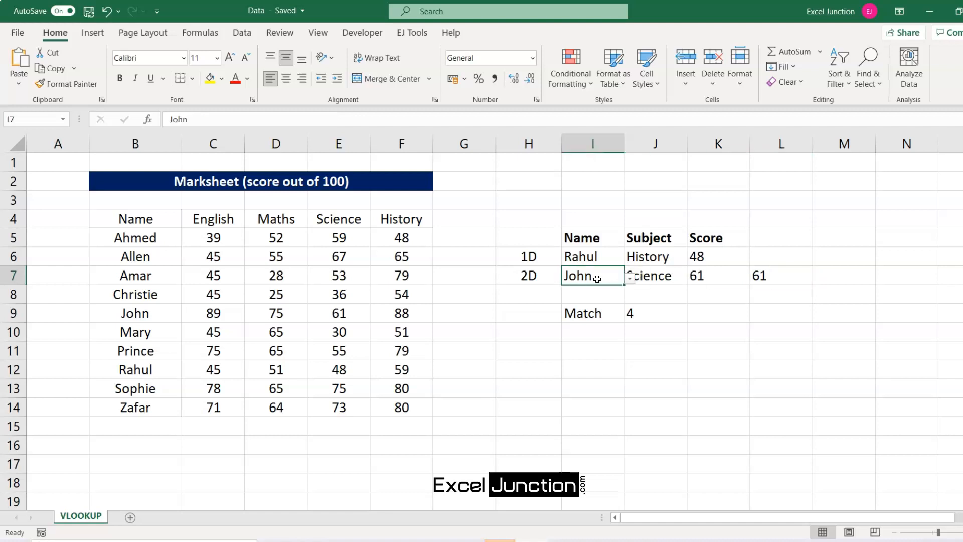
pyautogui.click(630, 279)
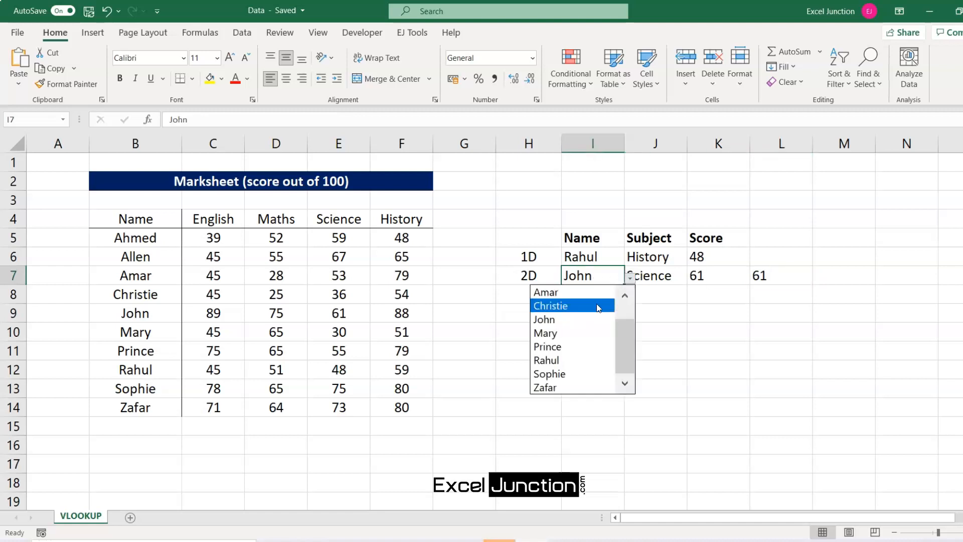
pyautogui.click(562, 348)
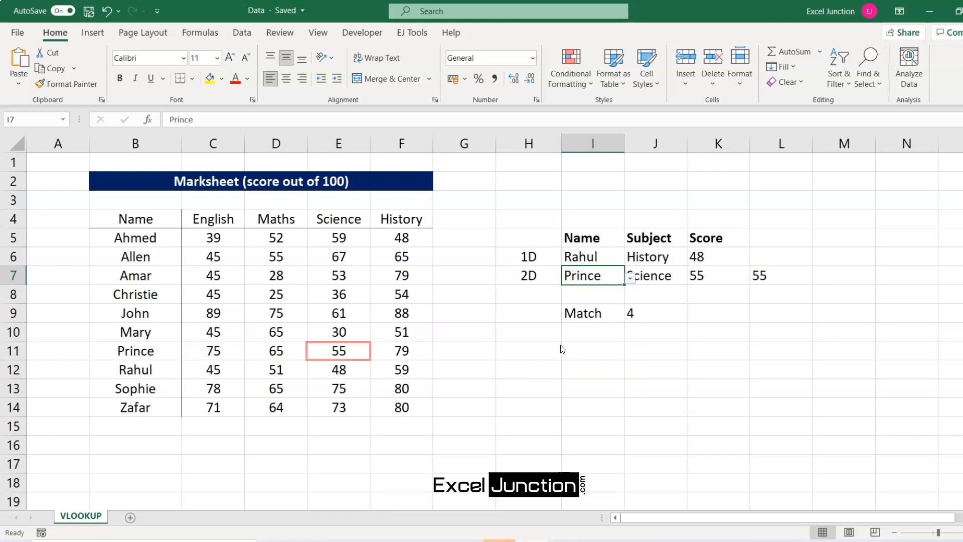
# Step: Change the subject of the 2D row in J7 to History
pyautogui.click(668, 273)
pyautogui.click(692, 280)
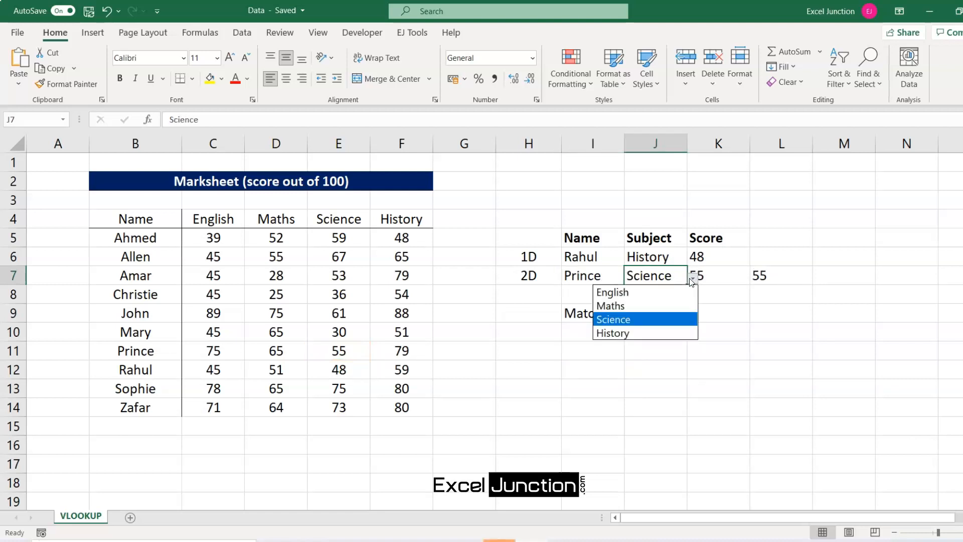
pyautogui.click(634, 329)
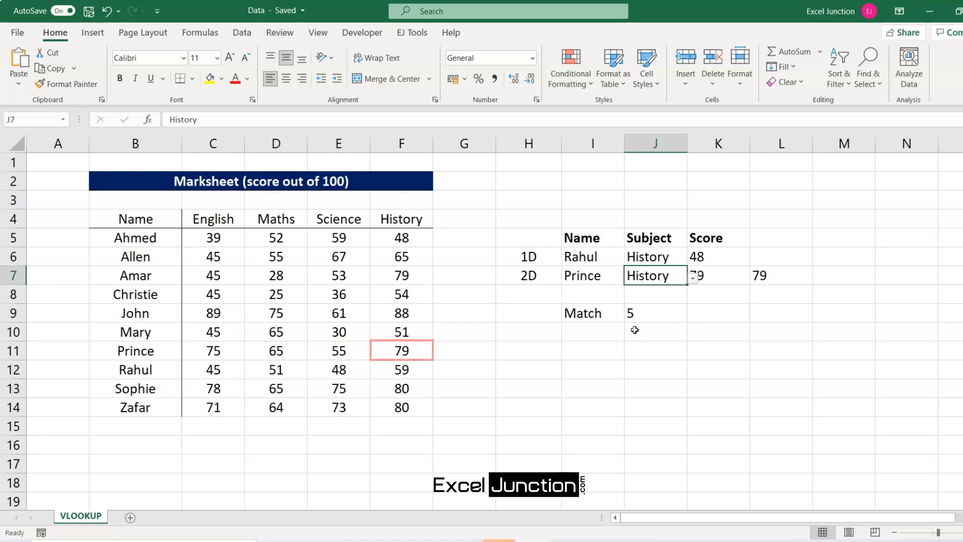
pyautogui.click(706, 371)
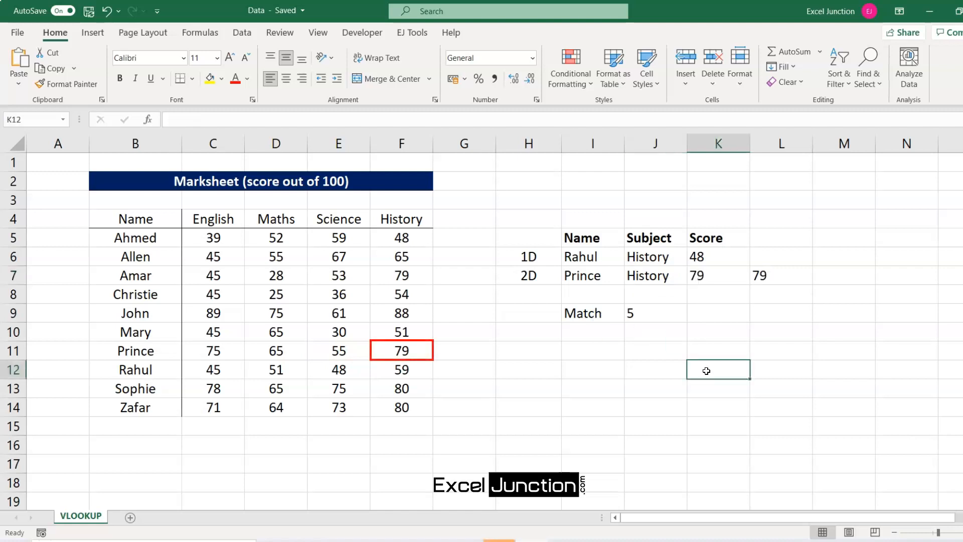